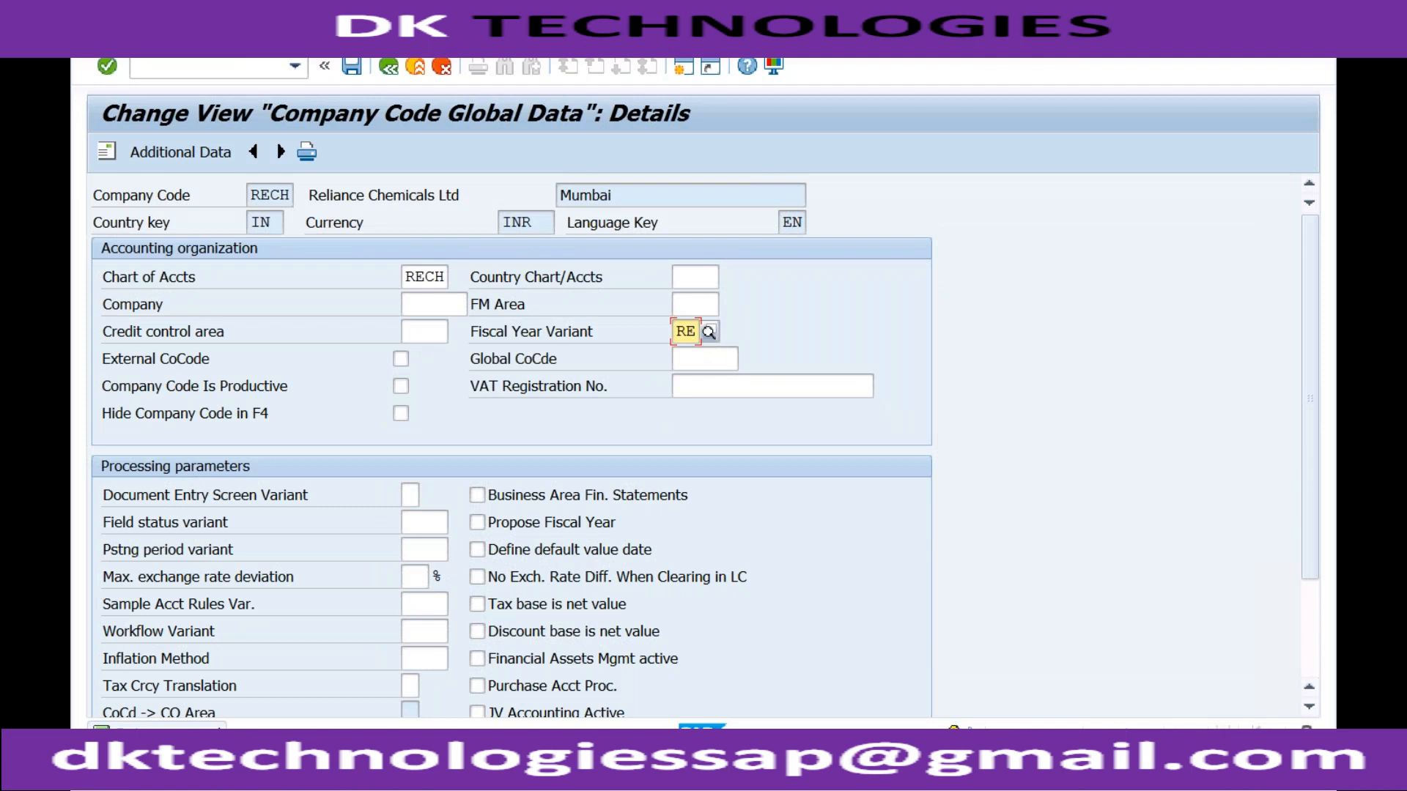
# - Open the SAP Reference IMG with transaction spro and expand the Definition node of Enterprise Structure
pyautogui.click(417, 69)
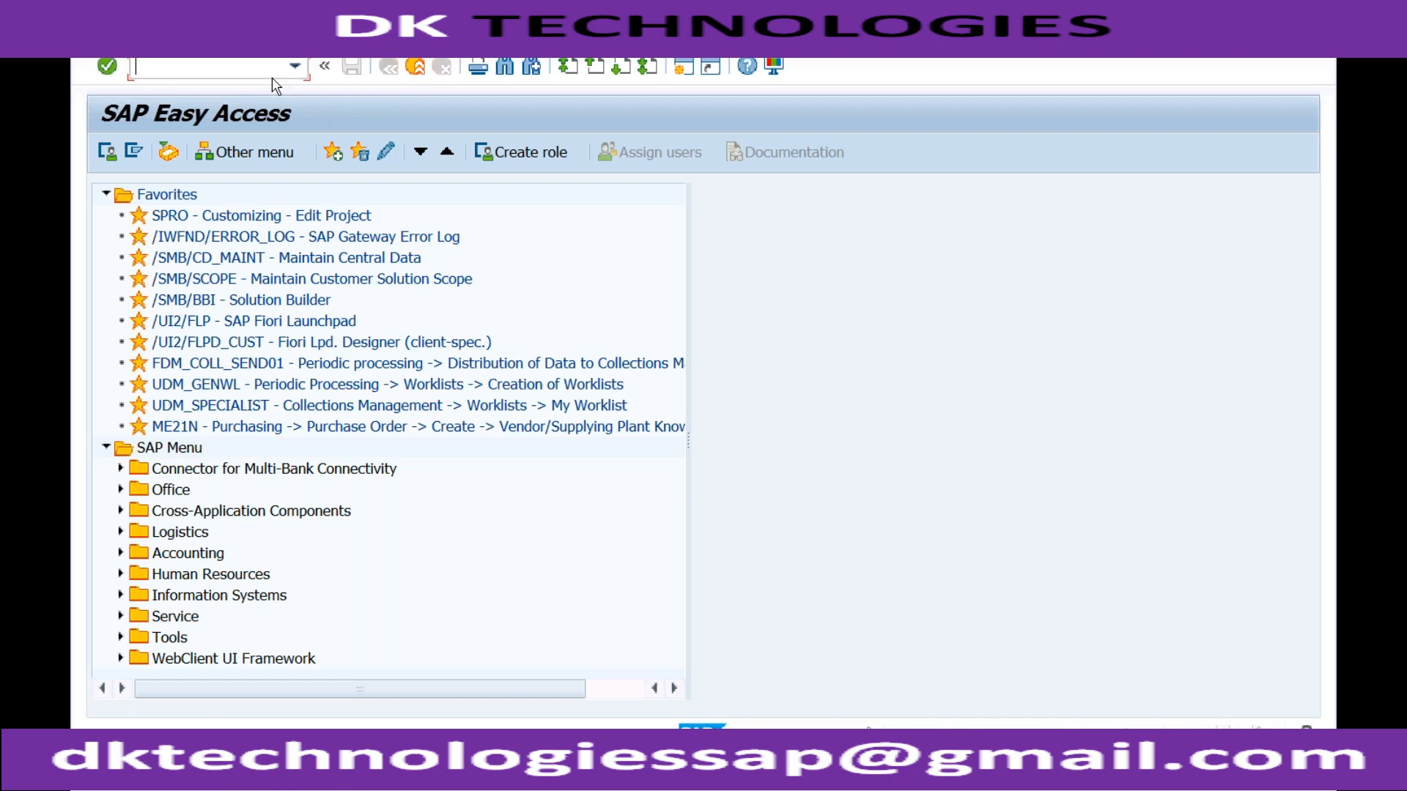
pyautogui.write('spro')
pyautogui.press('Return')
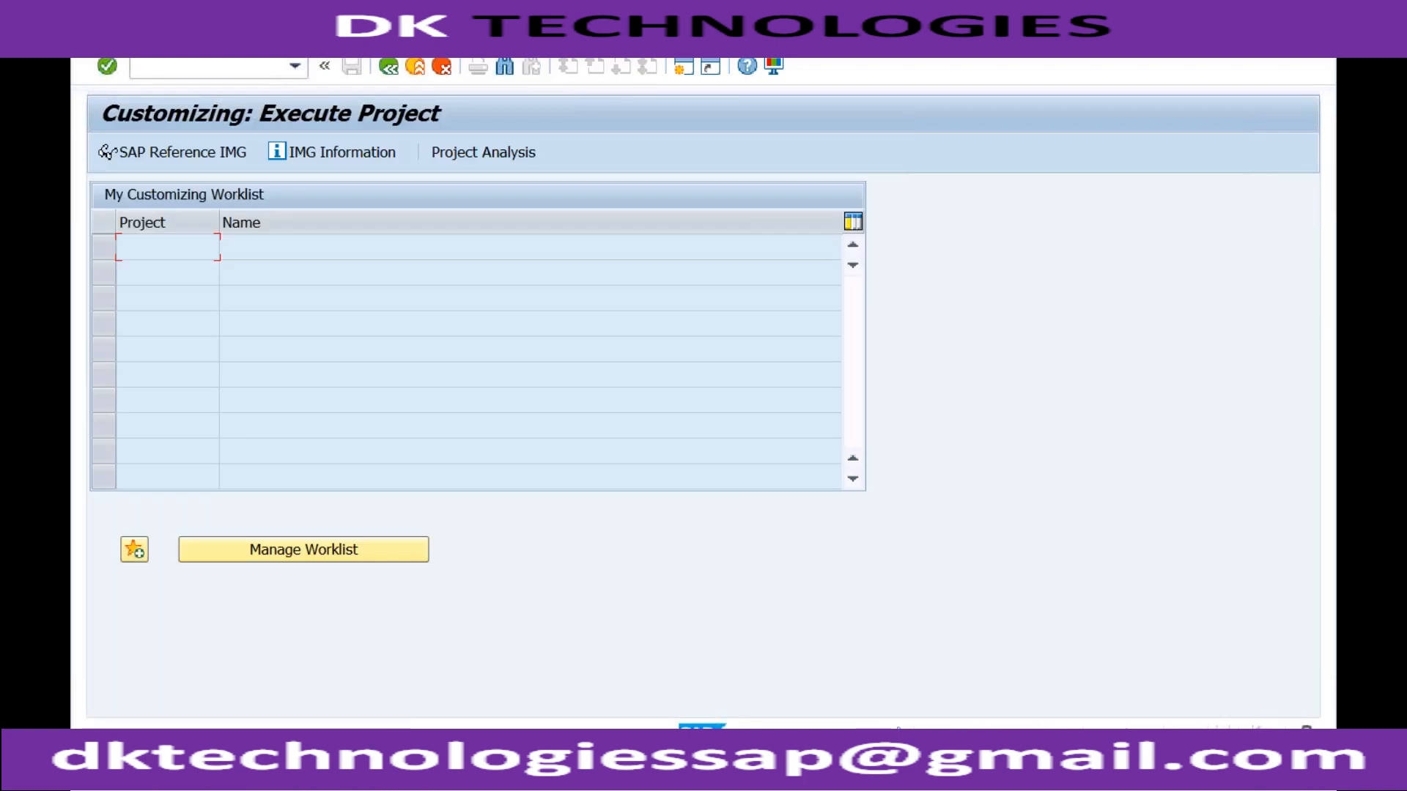
pyautogui.click(212, 154)
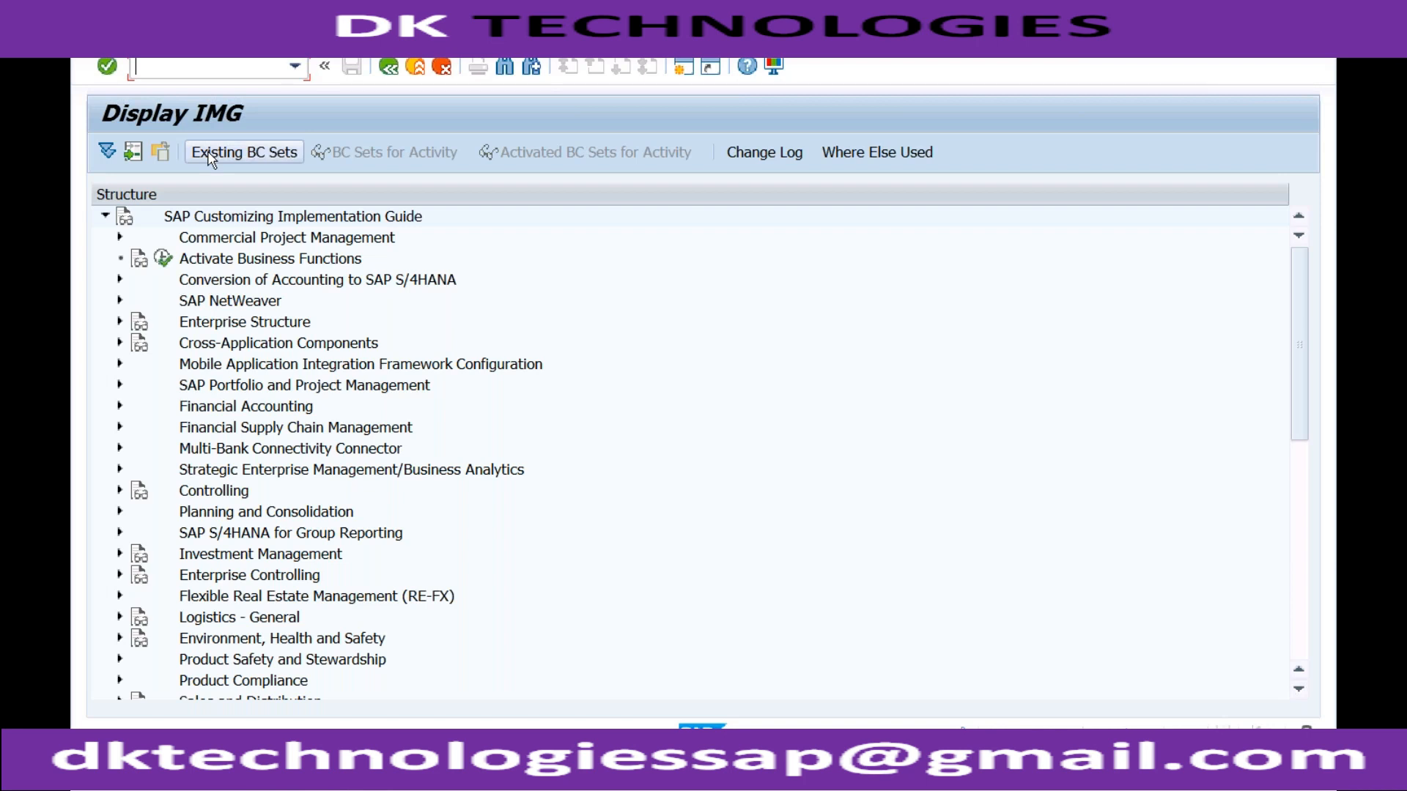
pyautogui.click(120, 323)
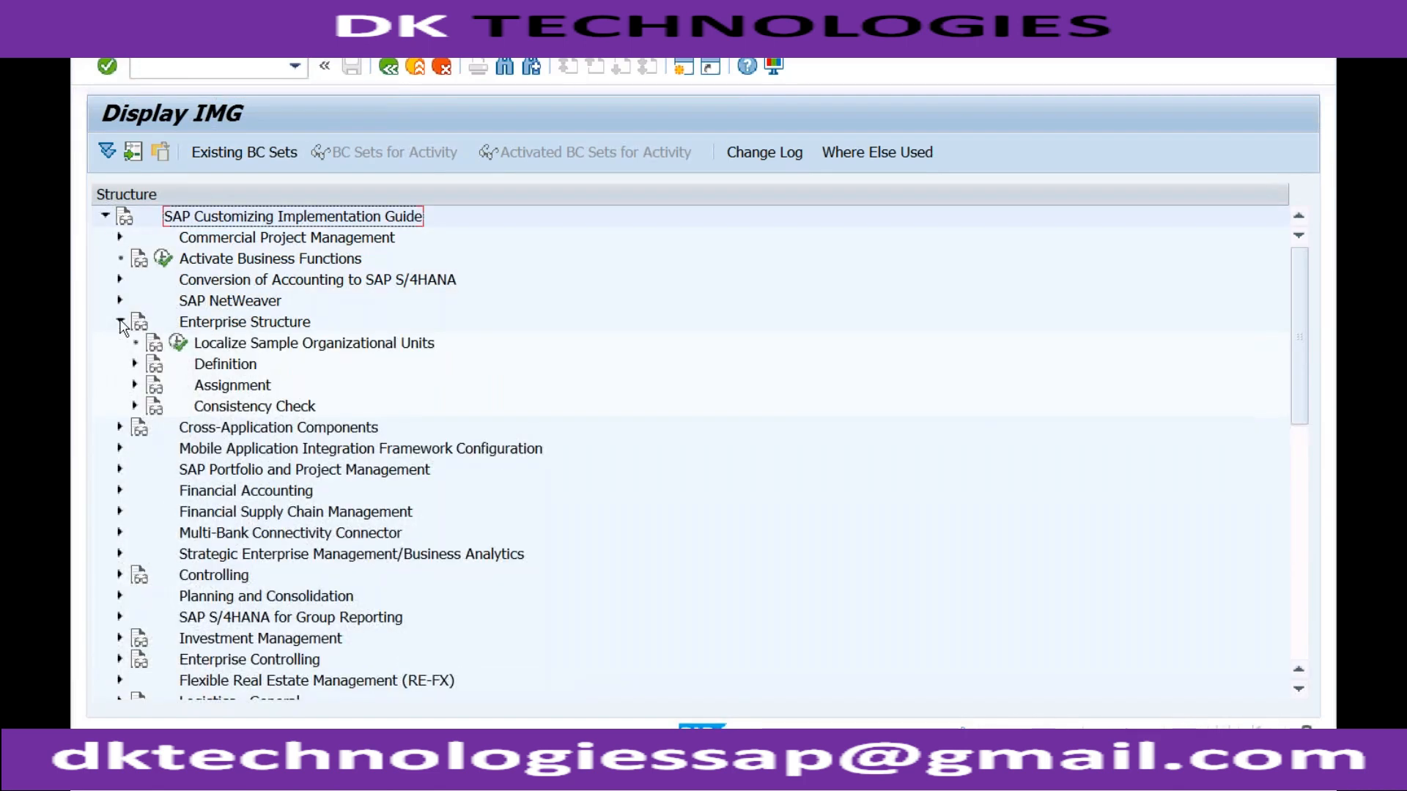
pyautogui.click(135, 365)
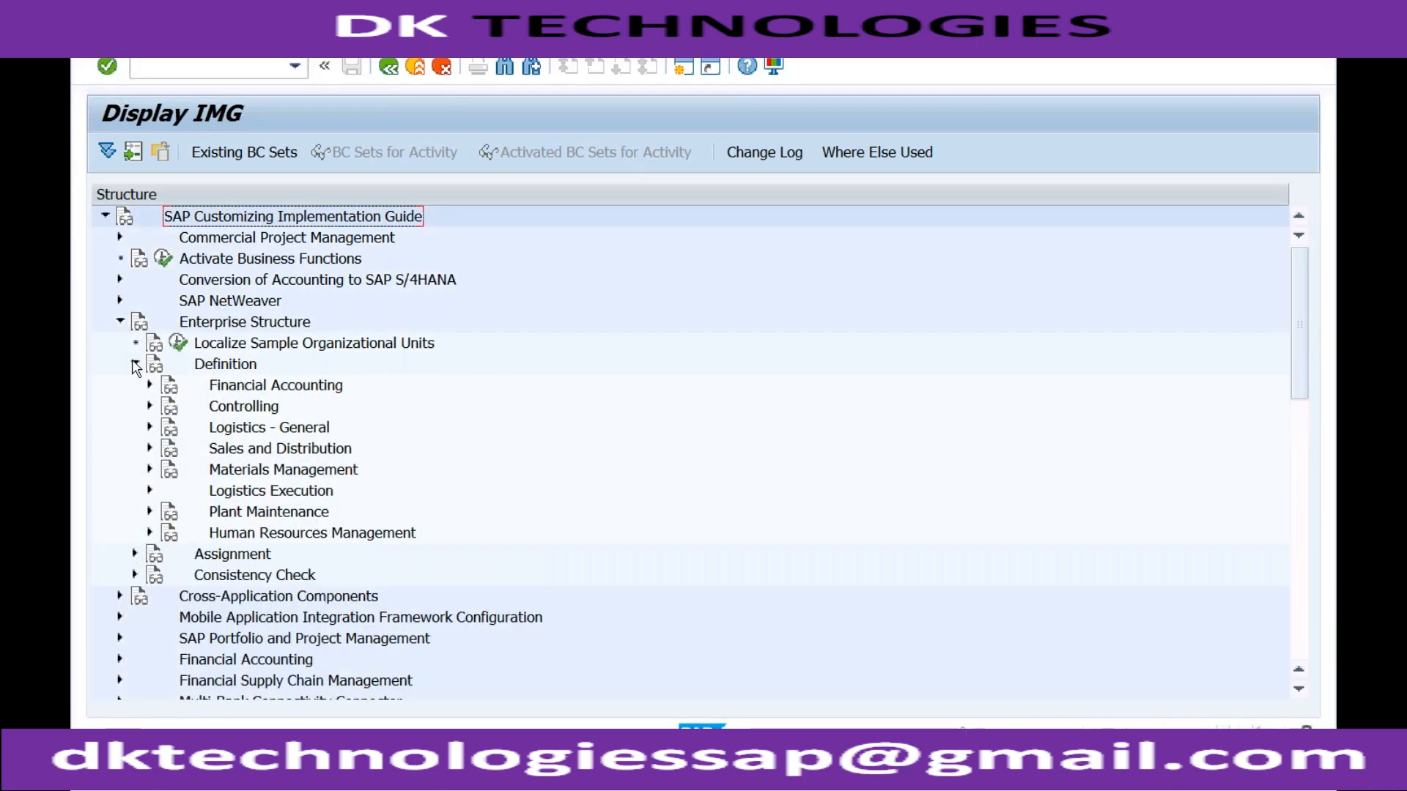
# - Examine the Financial Accounting activities under the Enterprise Structure definitions, and collapse that node again
pyautogui.click(228, 449)
pyautogui.click(229, 471)
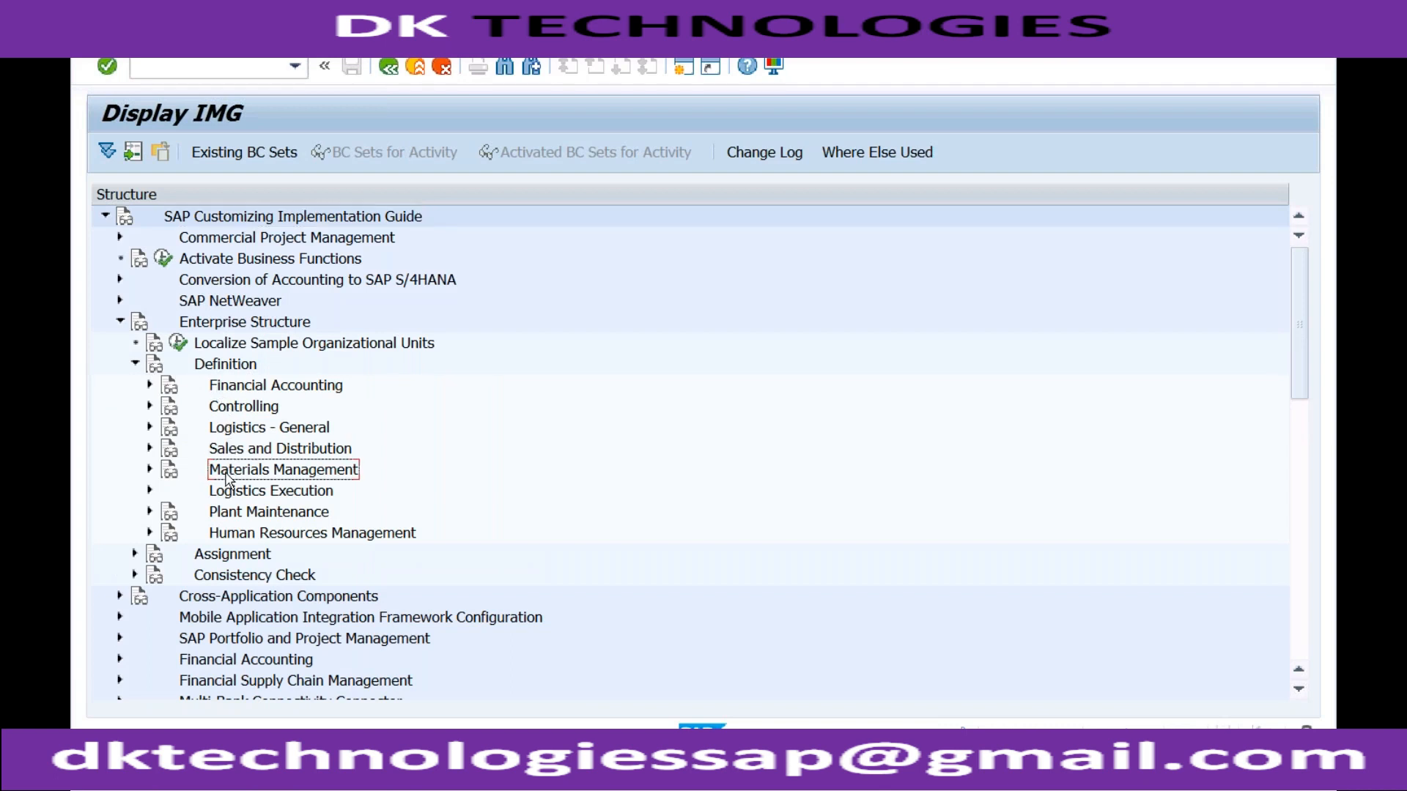
pyautogui.click(149, 385)
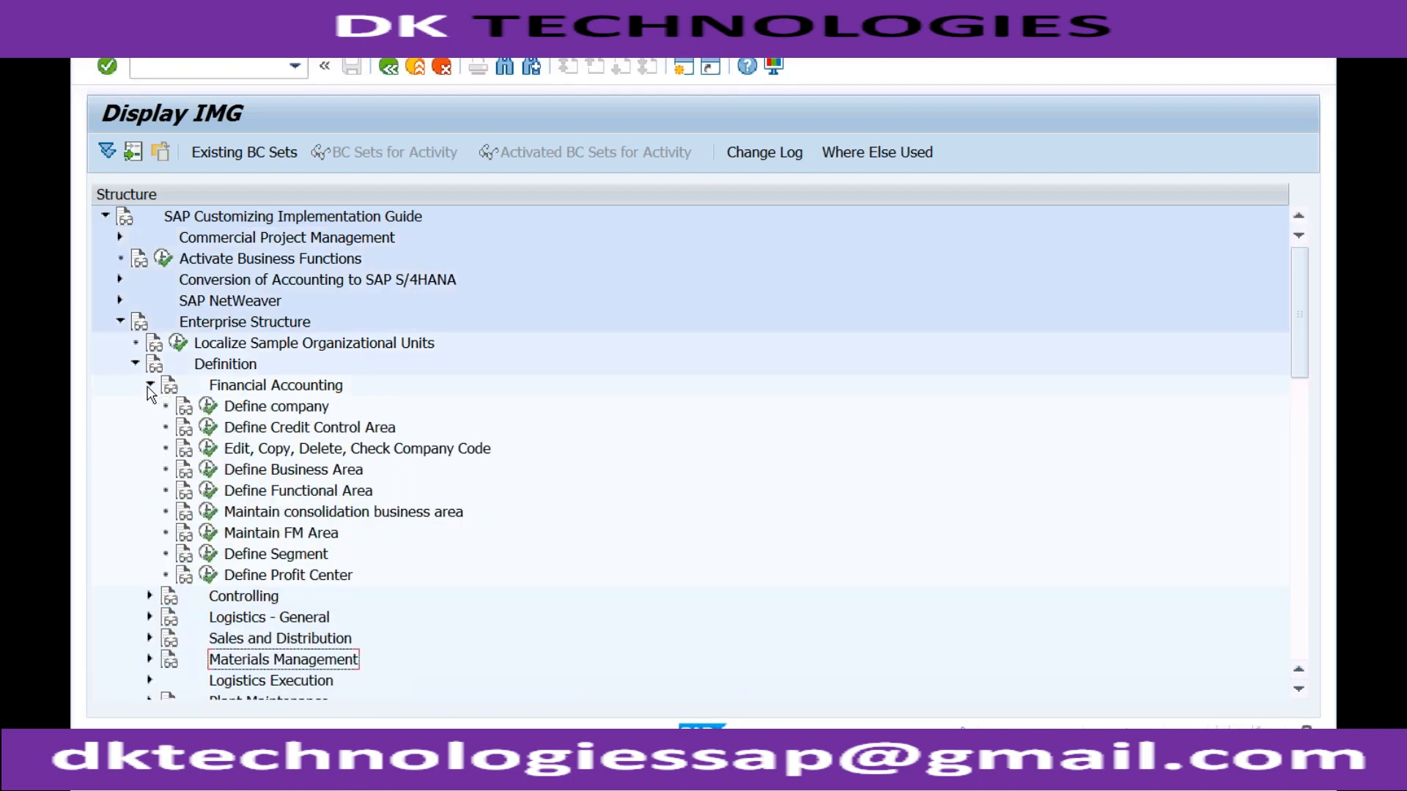
pyautogui.click(150, 385)
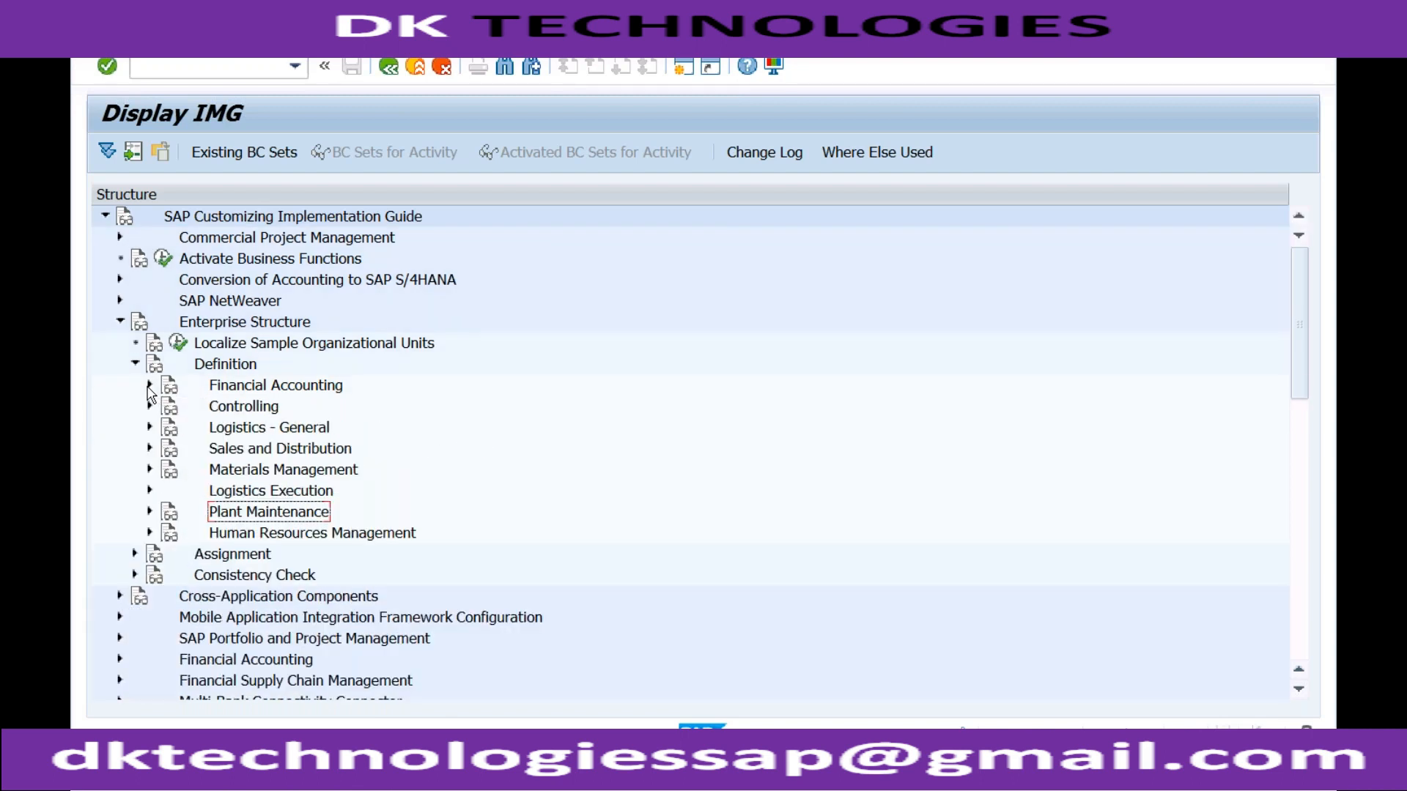
# - Examine the plant and division definition activities under Logistics - General, and collapse that node again
pyautogui.click(149, 428)
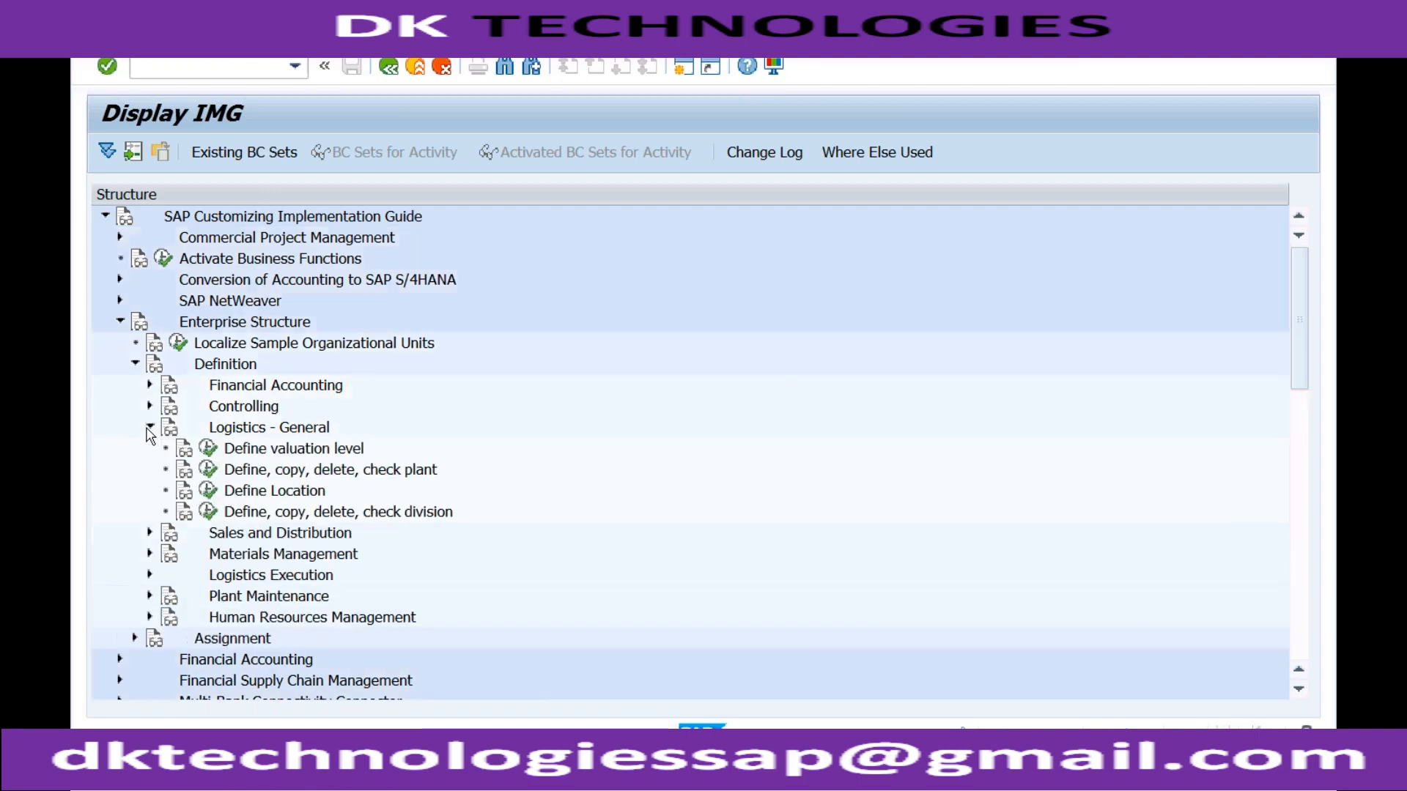
pyautogui.click(307, 476)
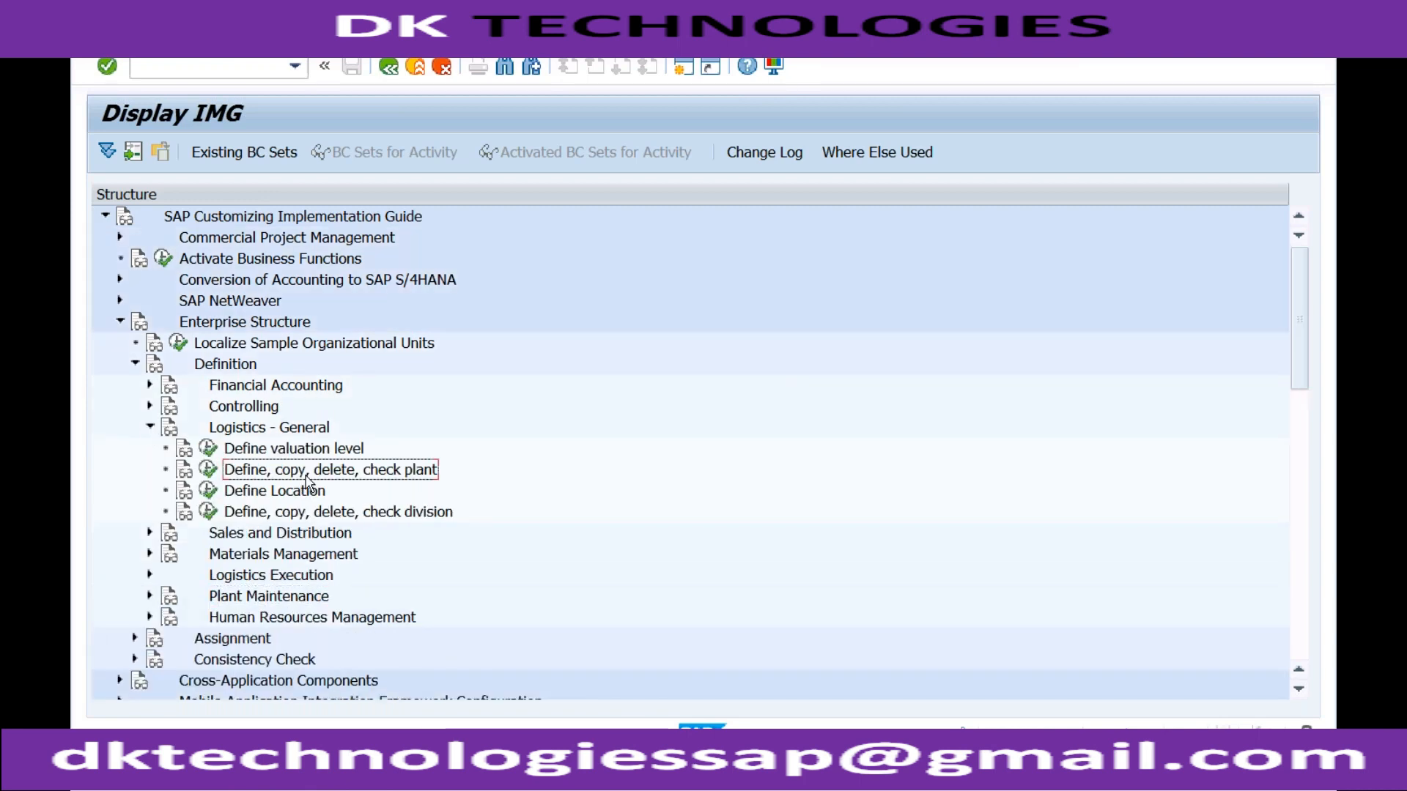
pyautogui.click(360, 514)
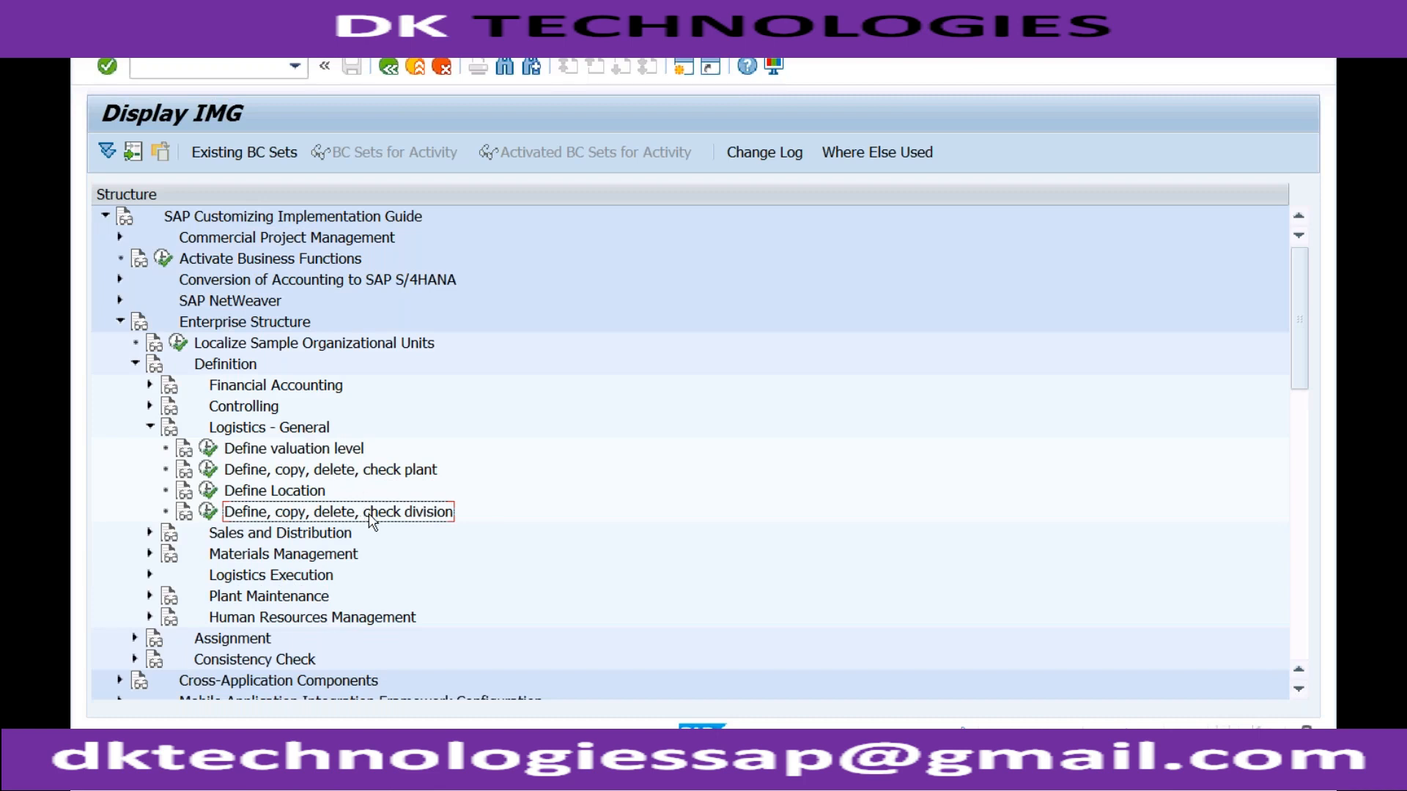
pyautogui.click(149, 428)
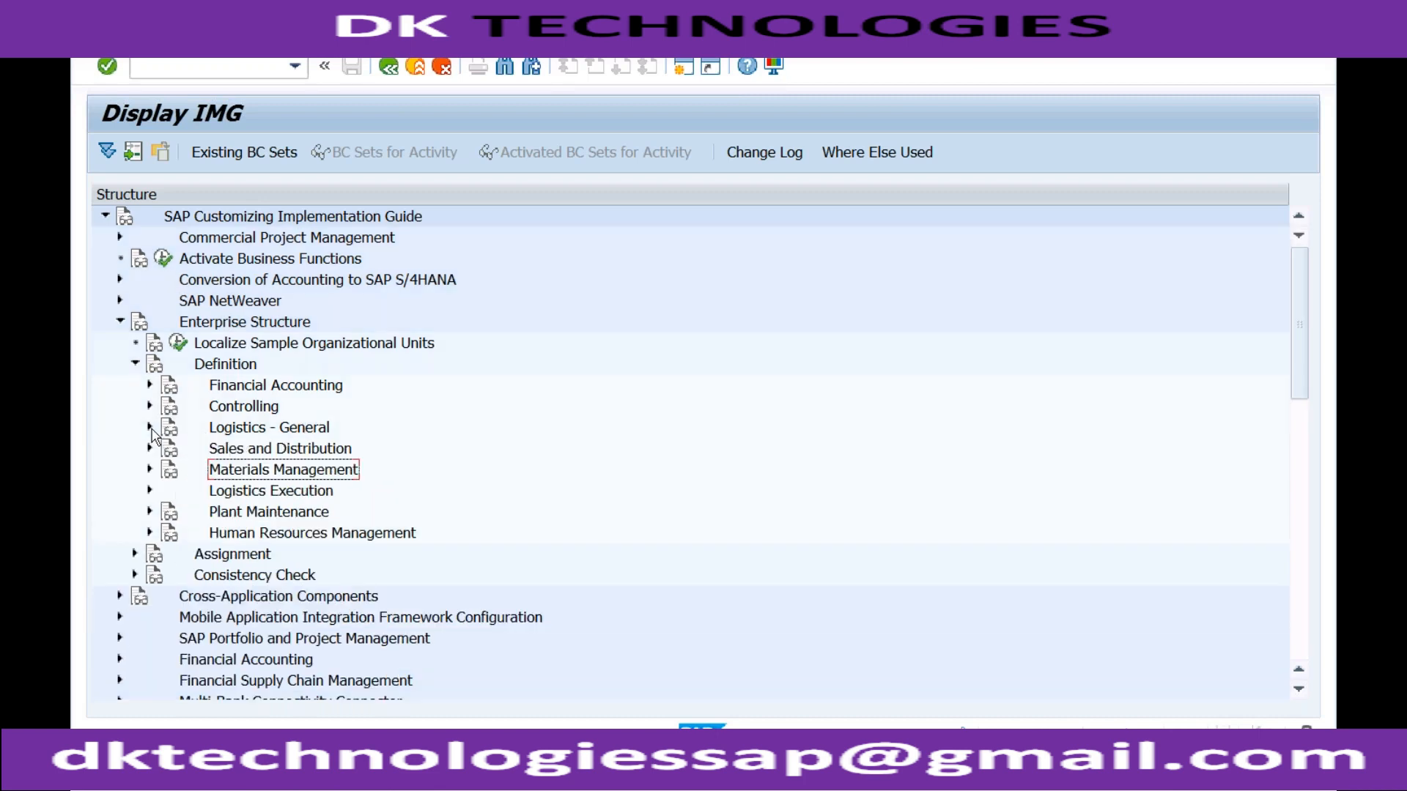
# - Examine the Sales and Distribution definition activities for sales organization, distribution channel, sales office and sales group
pyautogui.click(150, 449)
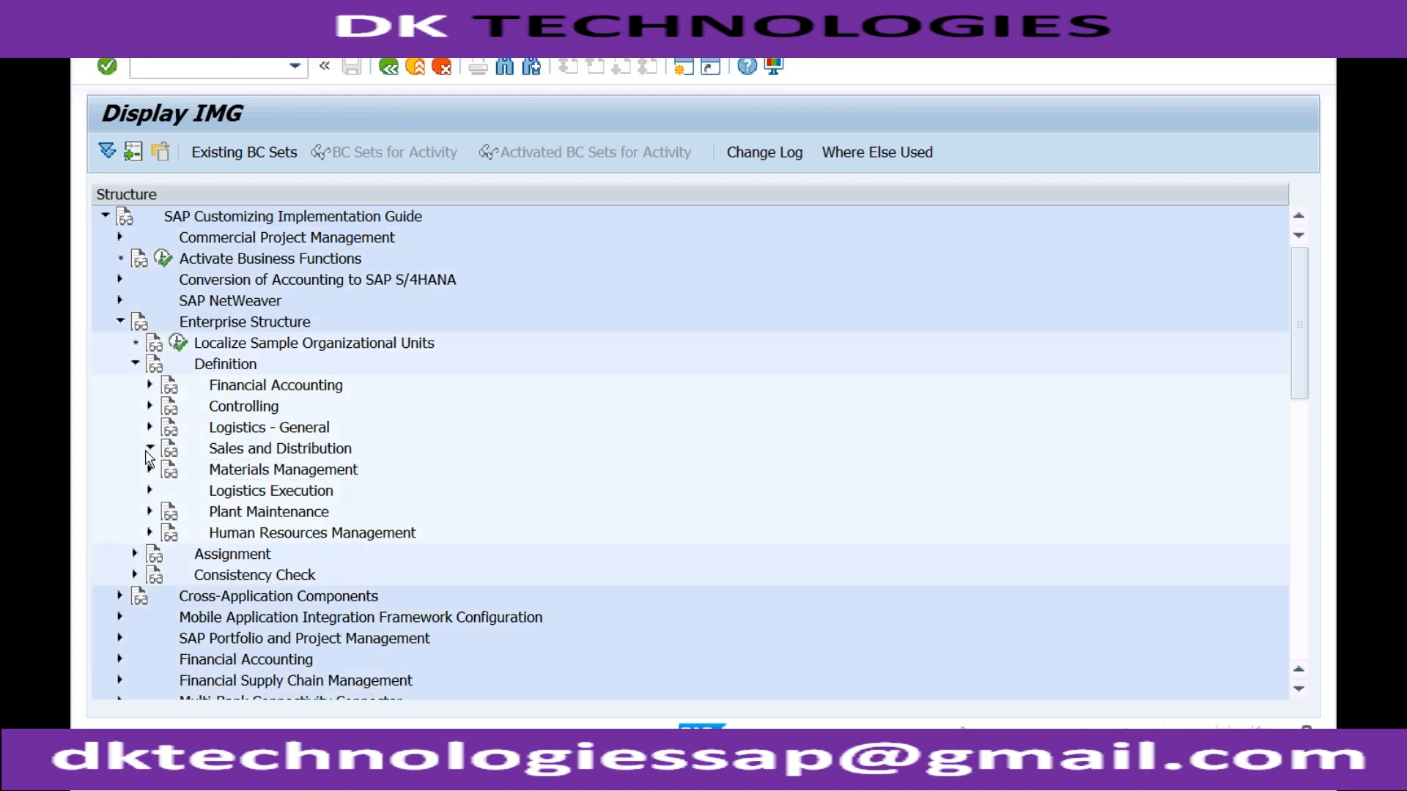
pyautogui.click(291, 472)
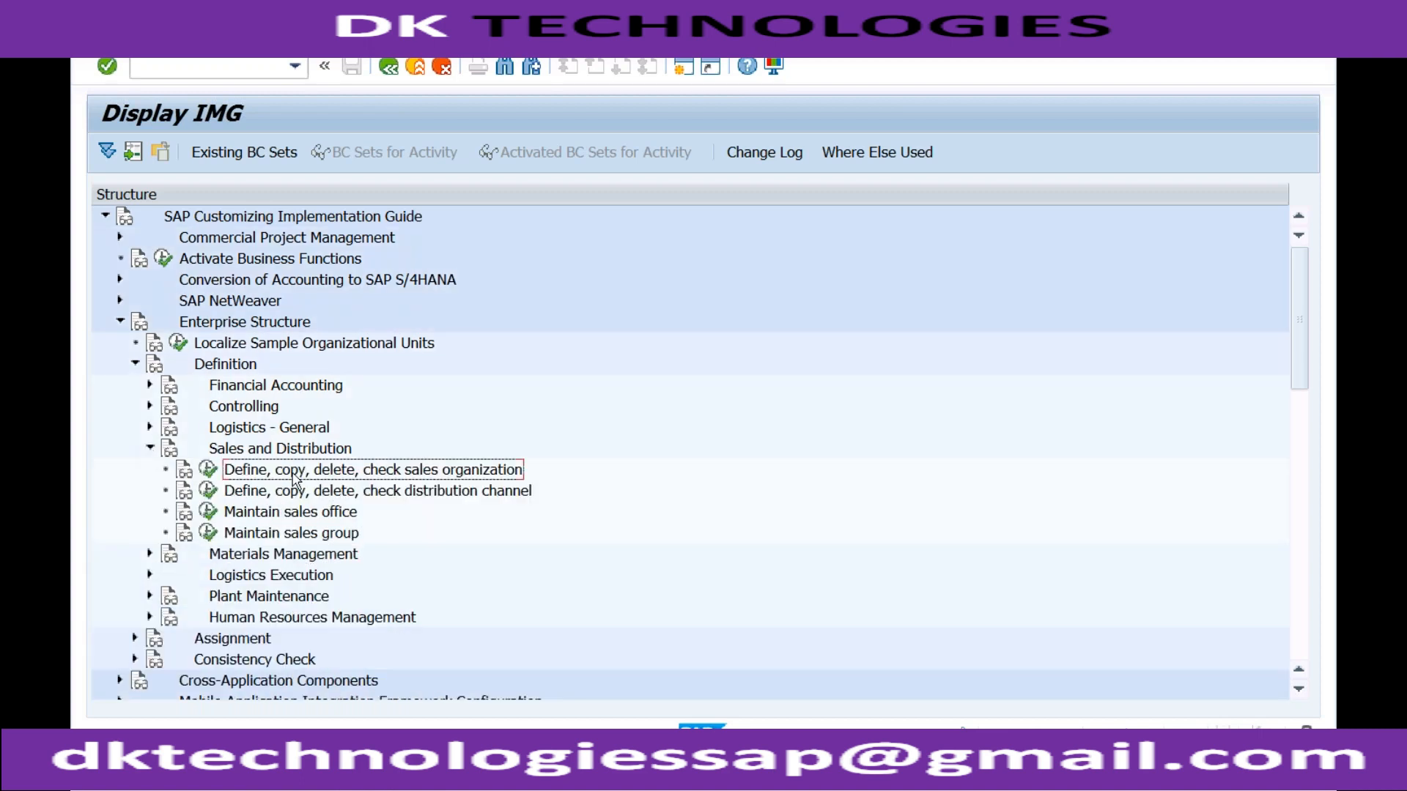
pyautogui.click(362, 492)
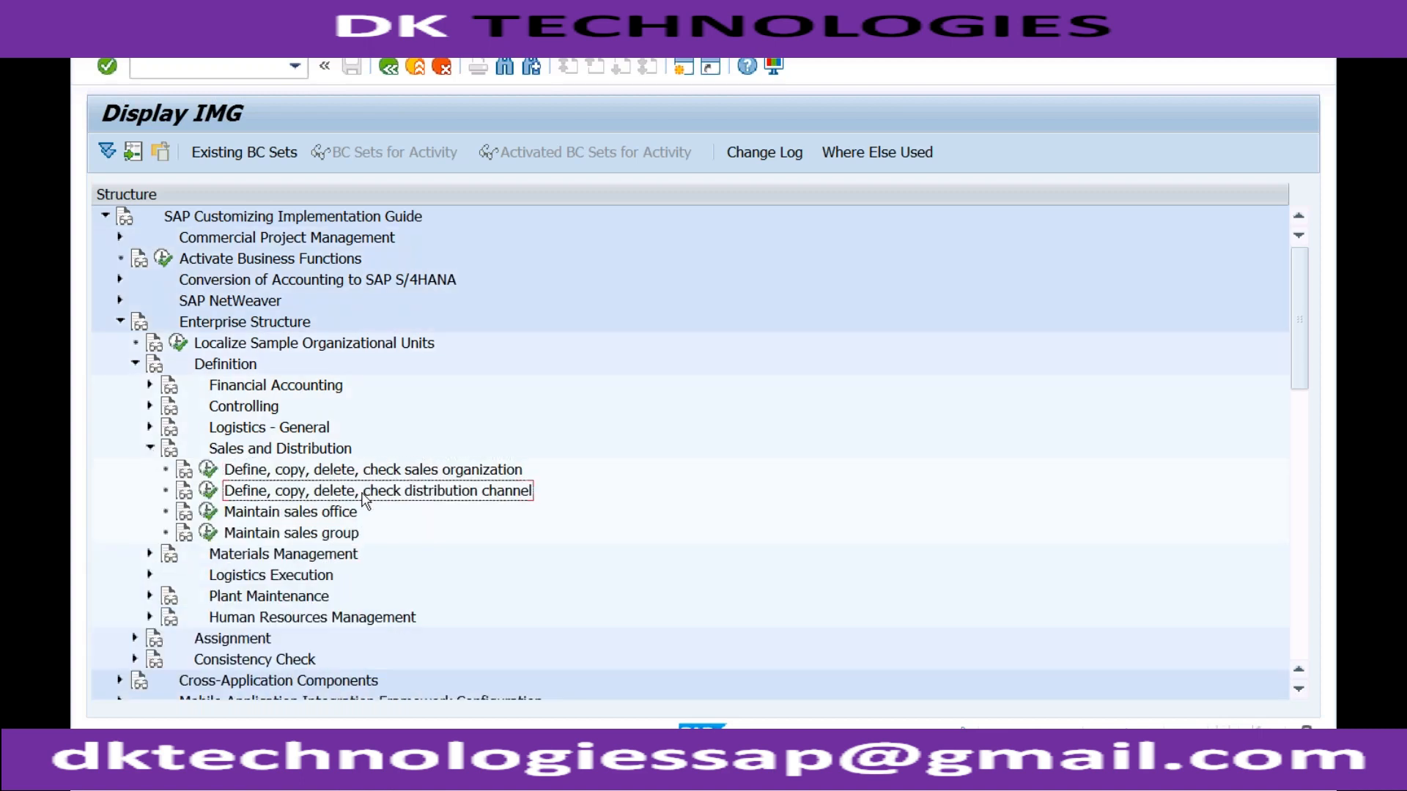
pyautogui.click(329, 513)
pyautogui.click(327, 534)
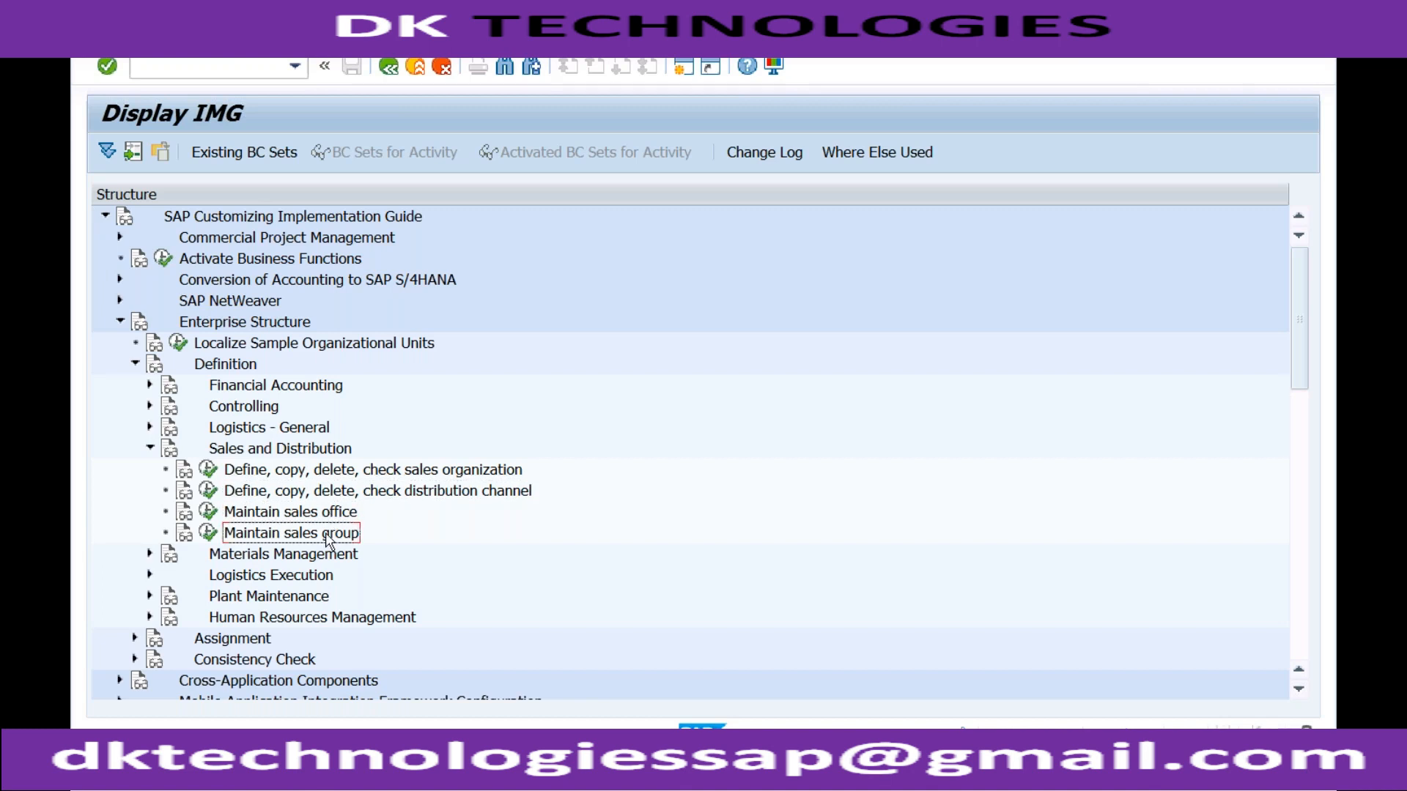
pyautogui.click(150, 449)
# - Examine the Materials Management definition activities for storage location and purchasing organization
pyautogui.click(150, 469)
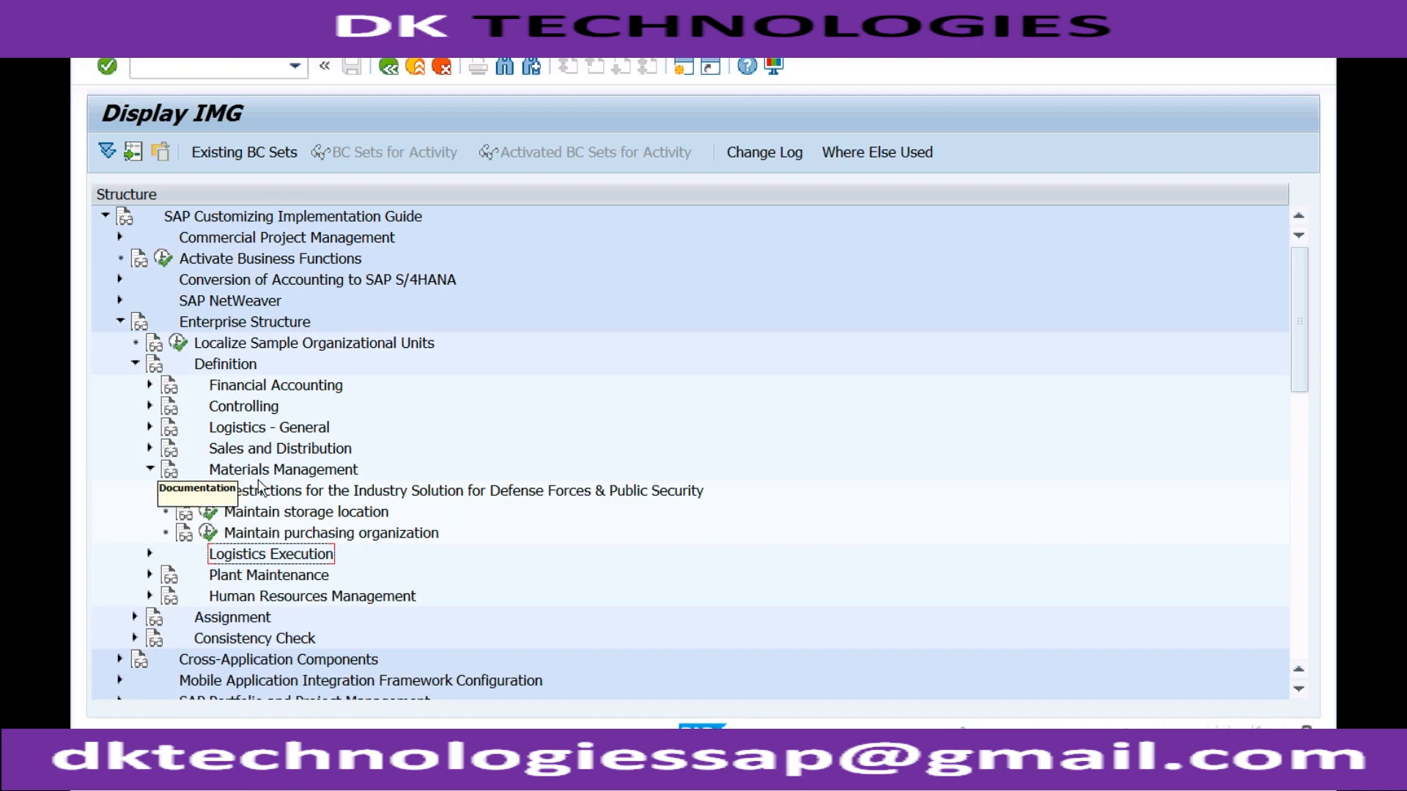
pyautogui.click(292, 513)
pyautogui.click(290, 535)
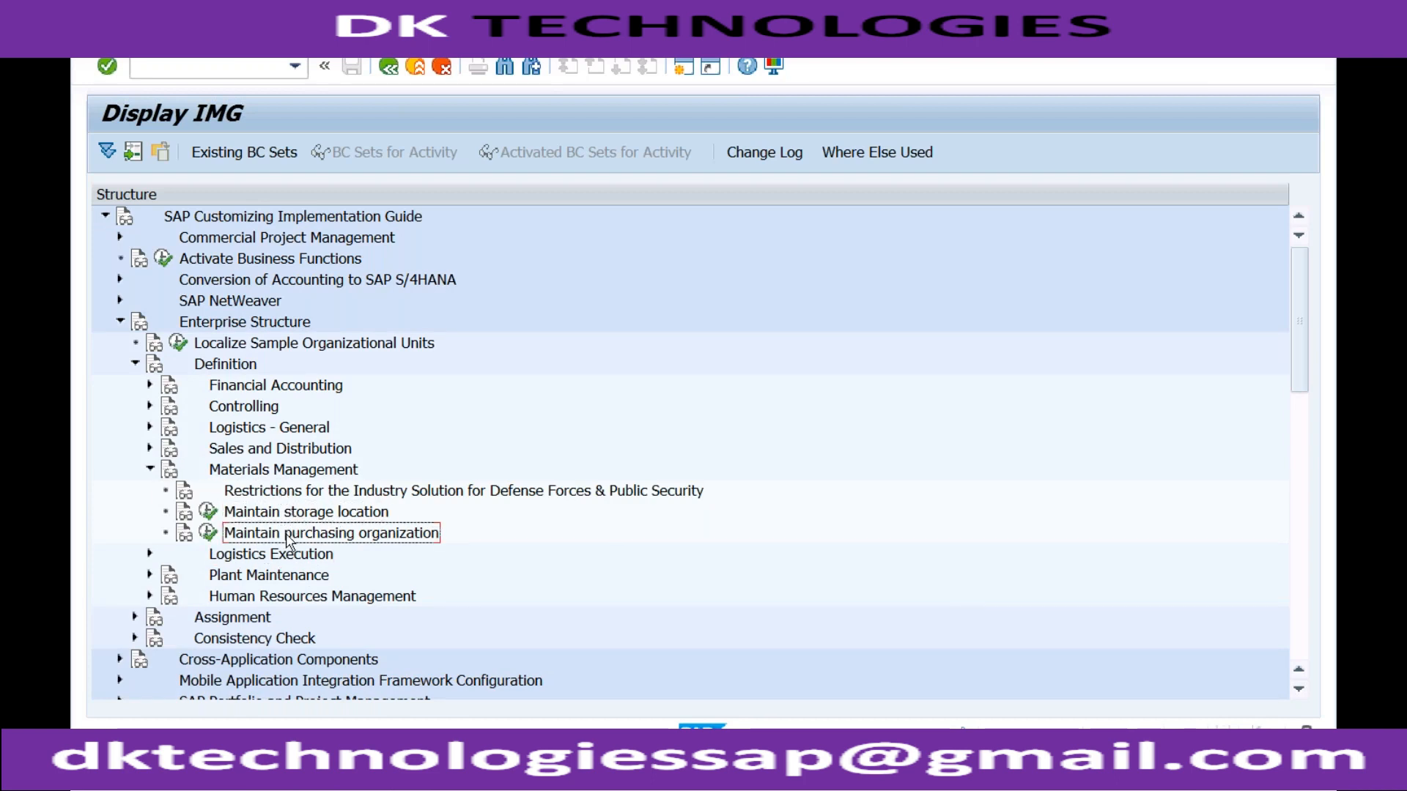
pyautogui.click(151, 470)
# - Collapse Definition, expand Assignment, and look up the plant to company code assignment activity under Logistics - General
pyautogui.click(135, 364)
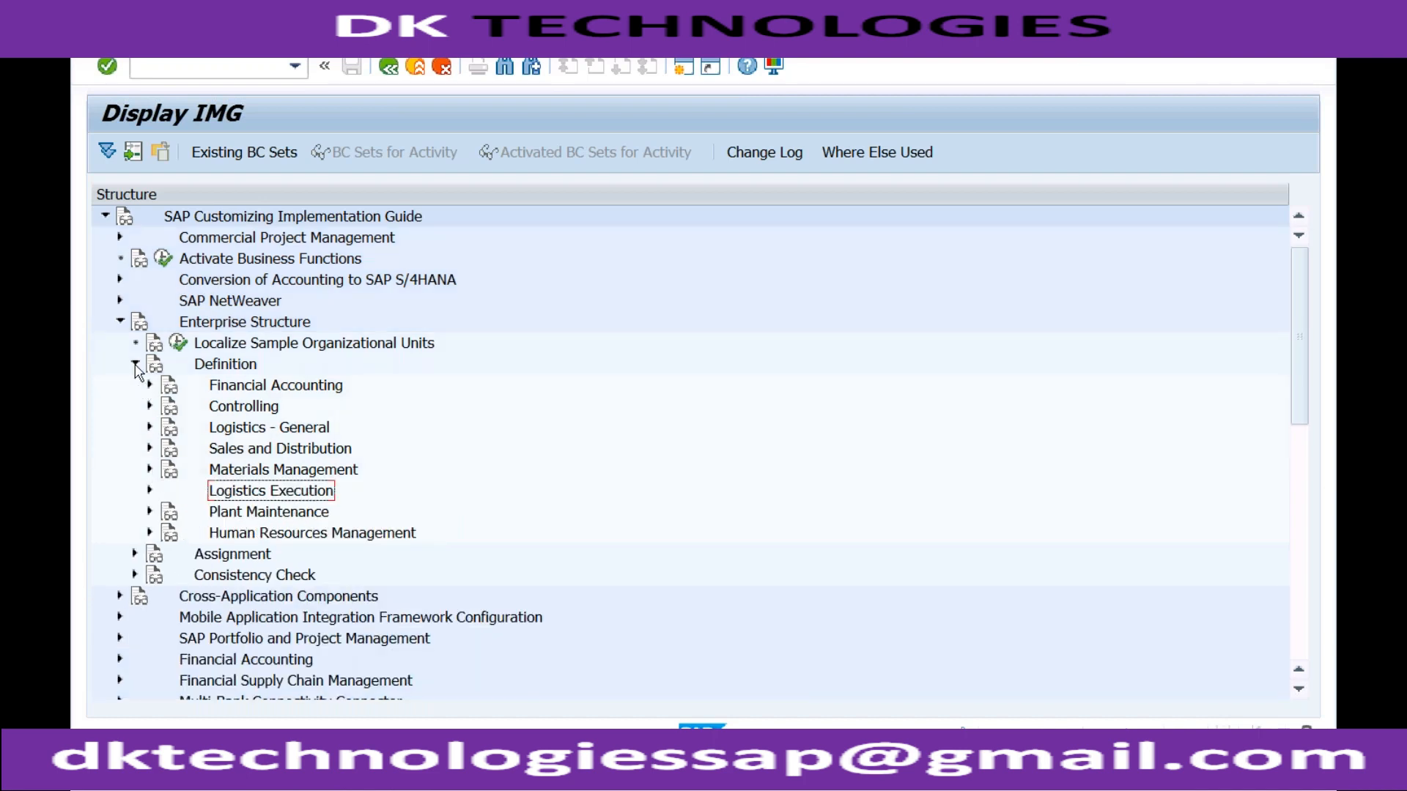
pyautogui.click(135, 386)
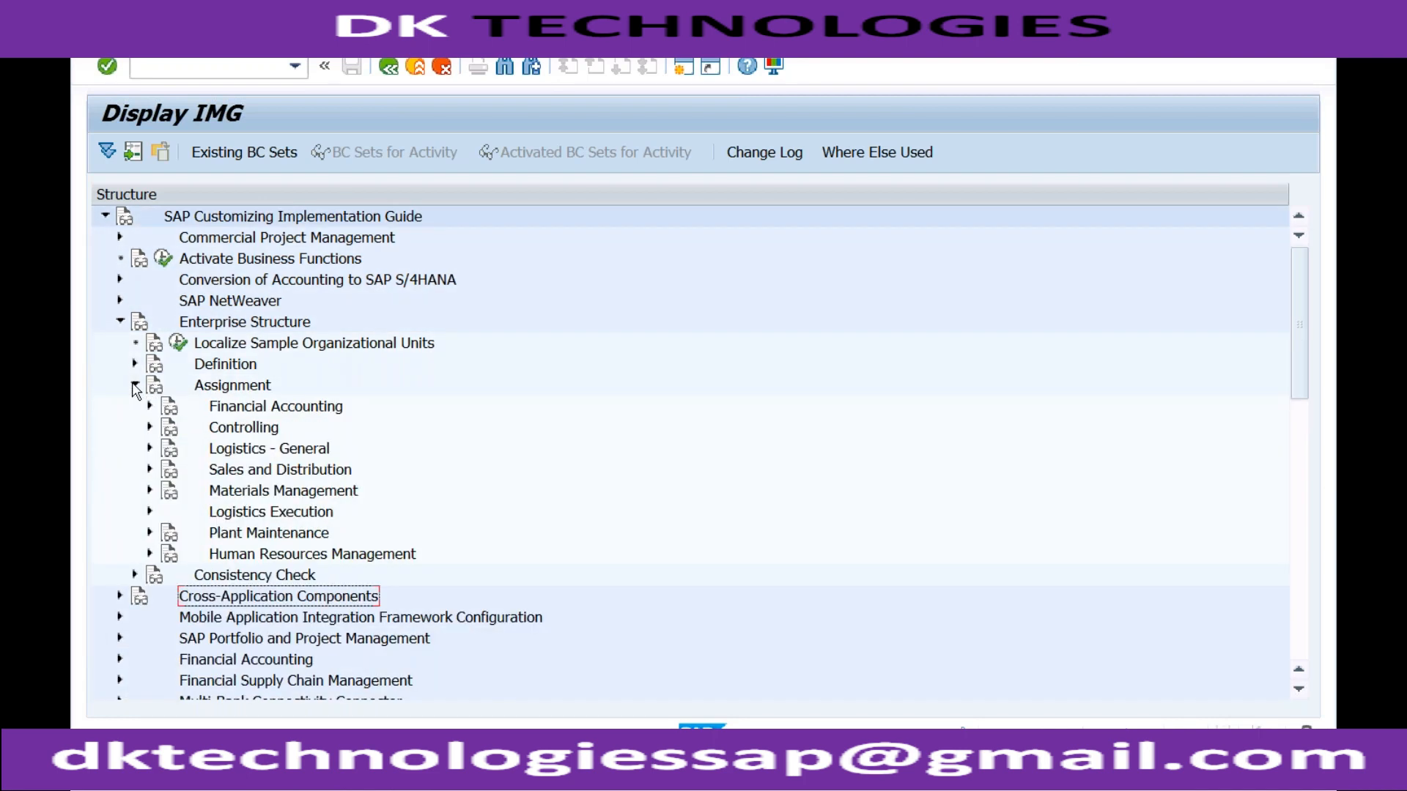
pyautogui.click(150, 448)
pyautogui.click(311, 476)
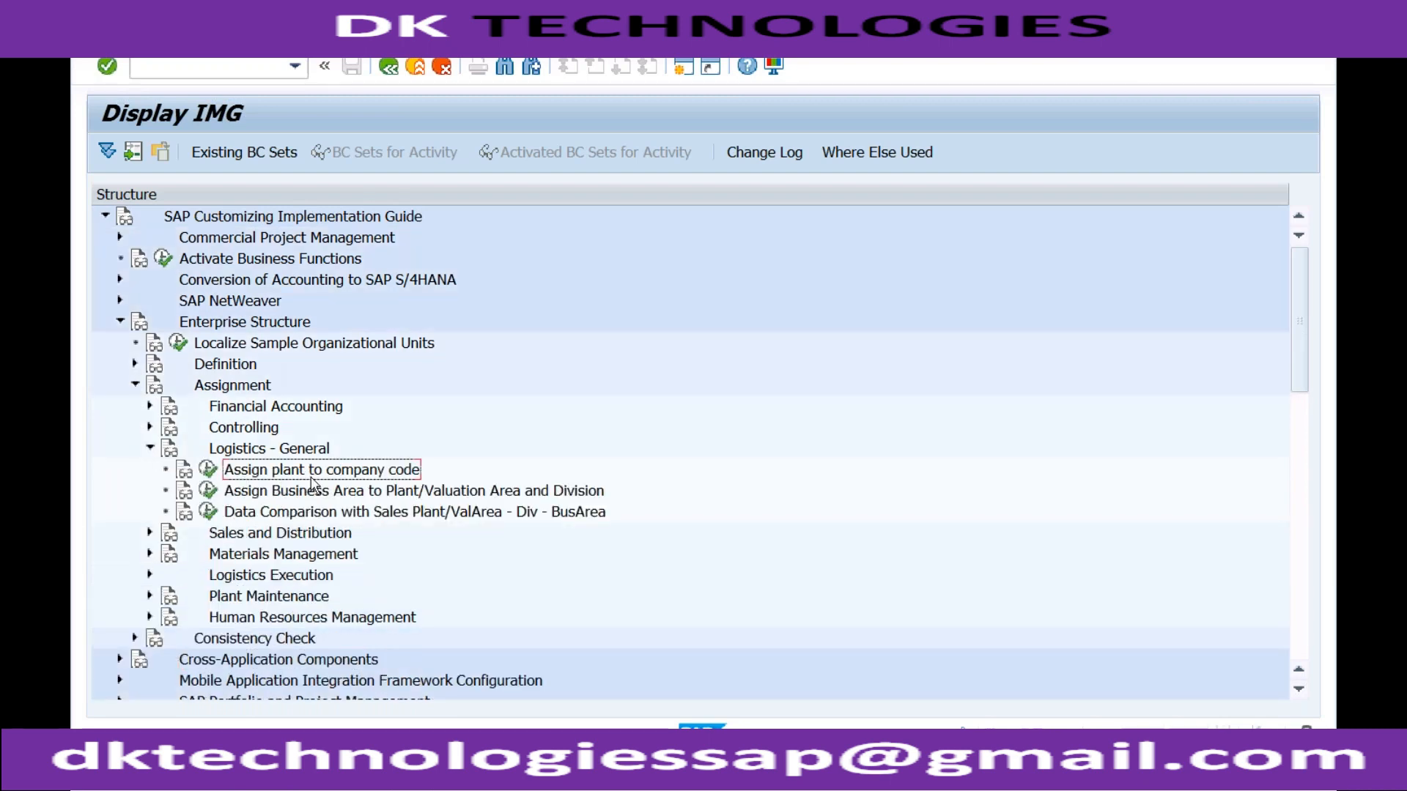
pyautogui.click(151, 449)
# - Examine the Sales and Distribution assignment activities, from sales organization to company code through sales organization - distribution channel - plant
pyautogui.click(150, 469)
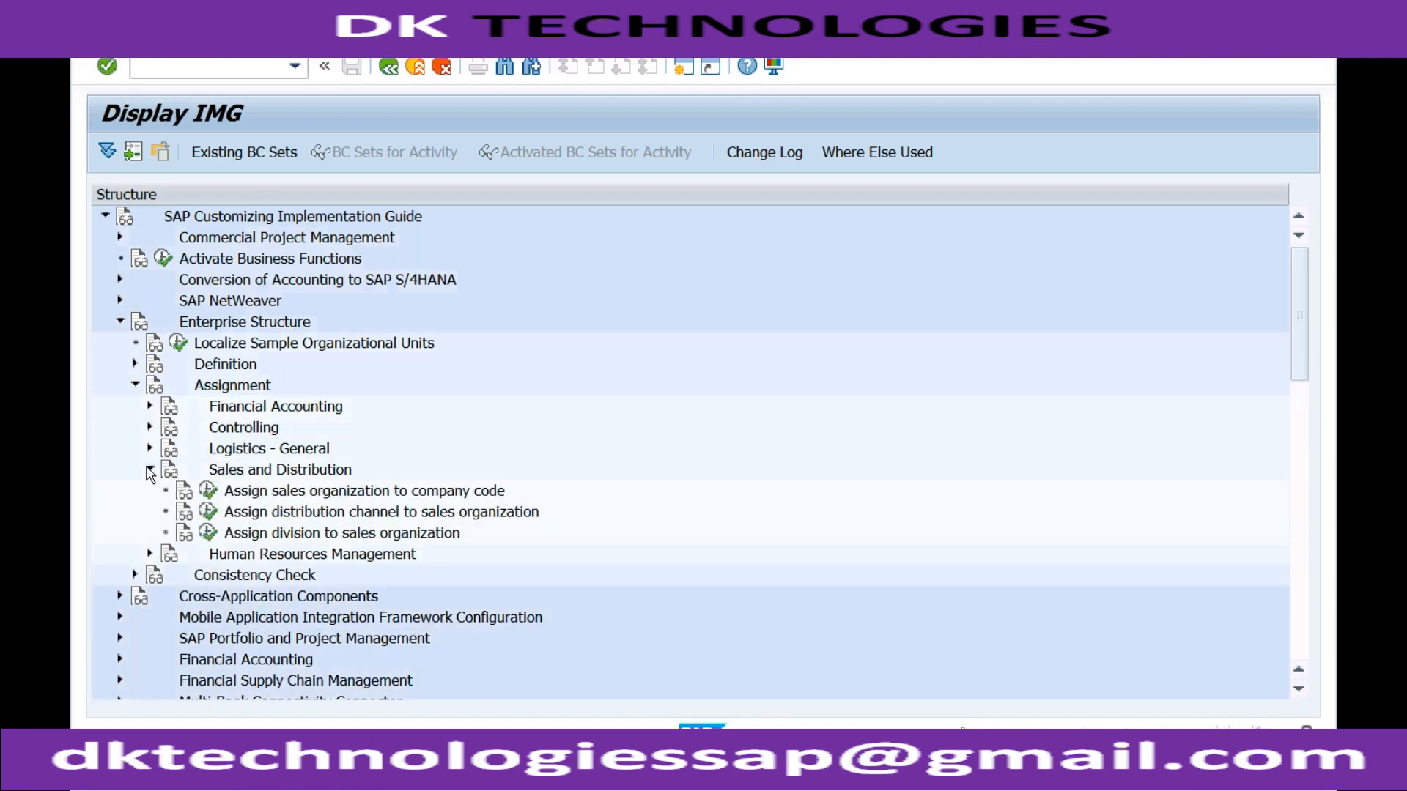
pyautogui.click(313, 497)
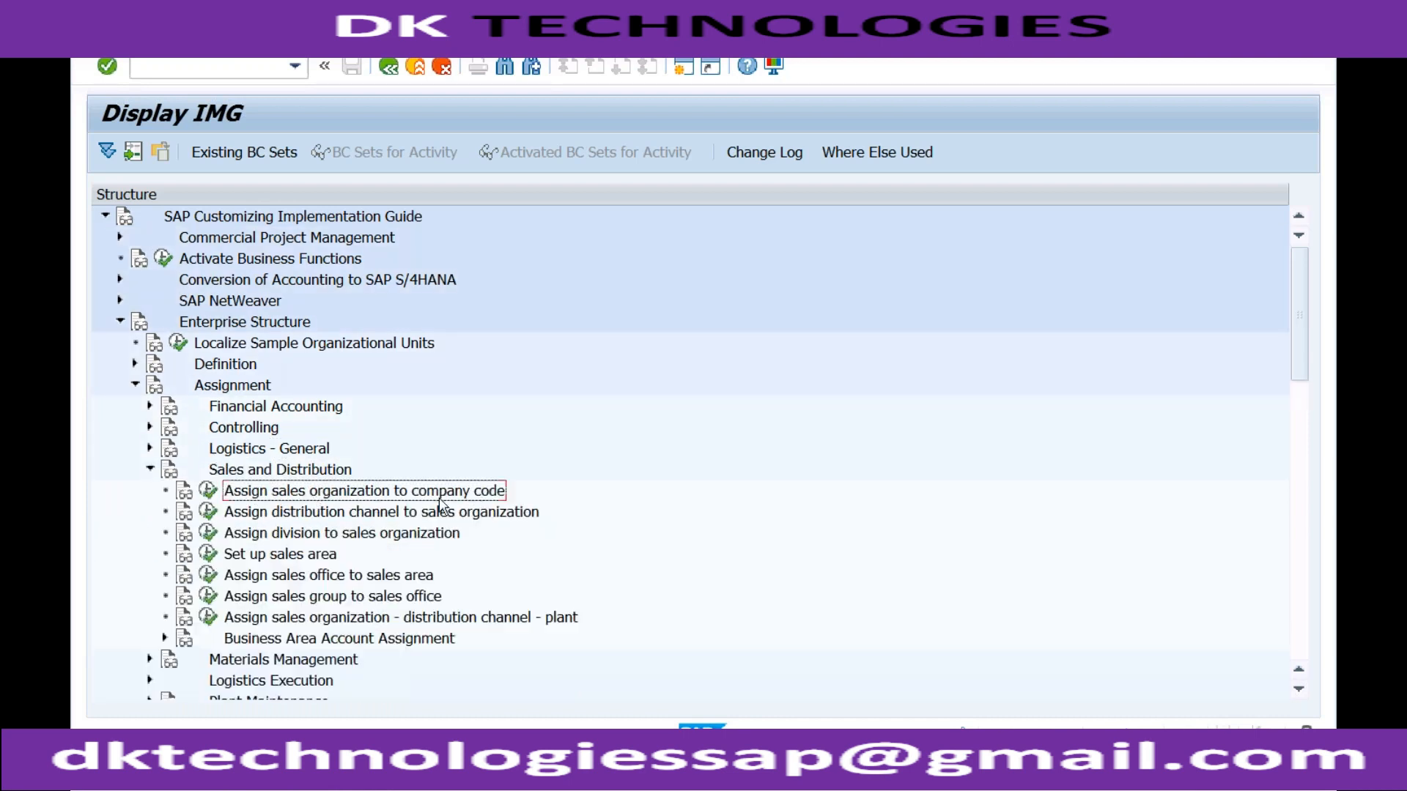
pyautogui.click(355, 516)
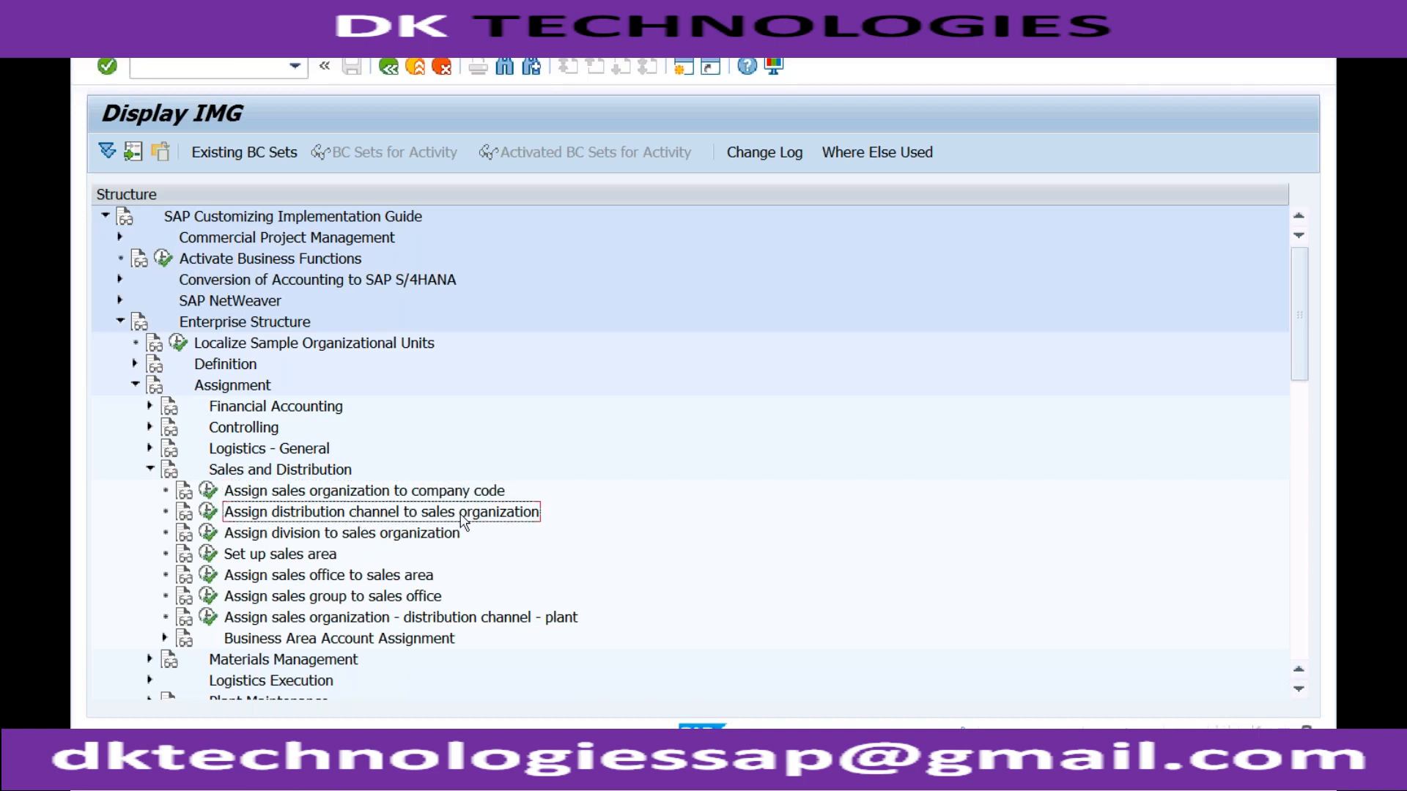
pyautogui.click(331, 535)
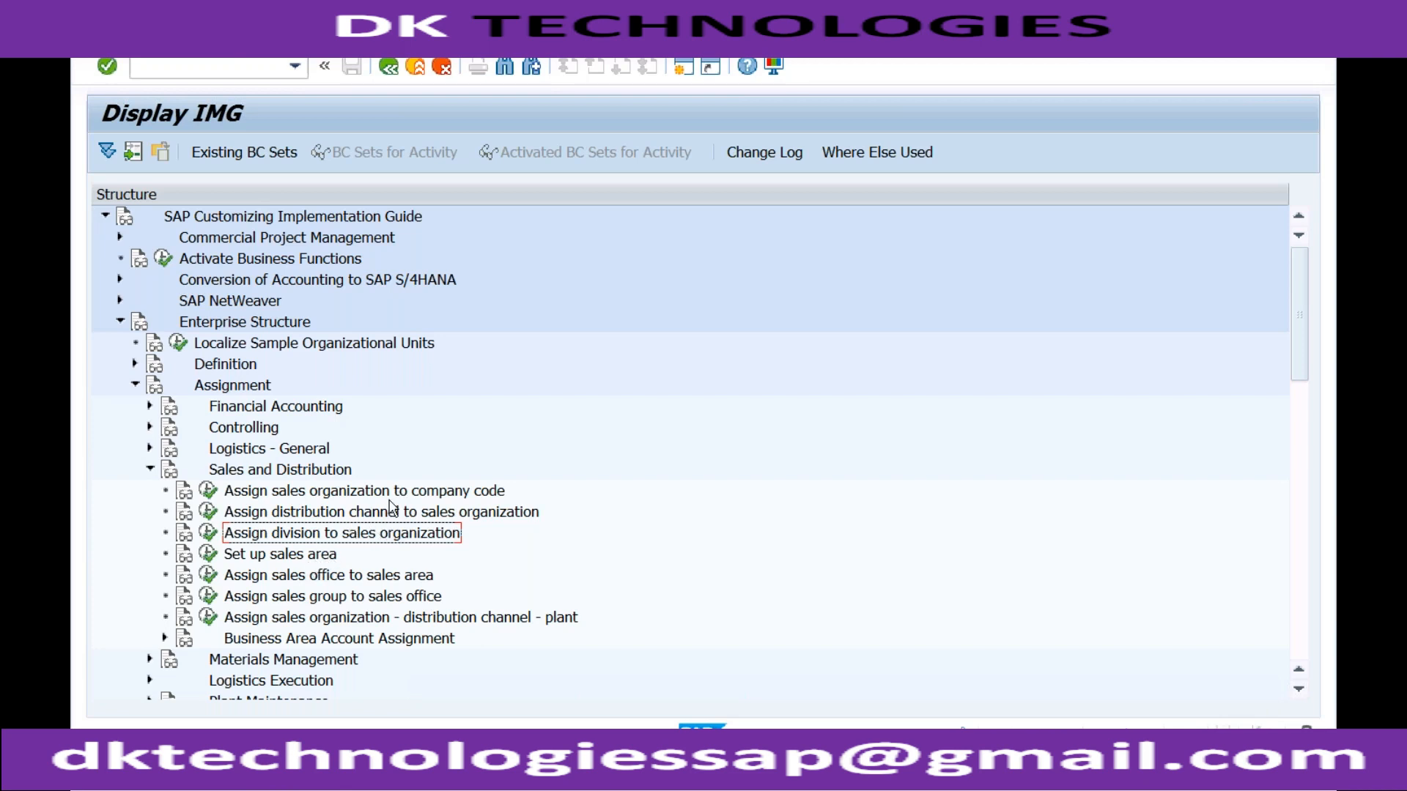
pyautogui.click(343, 577)
pyautogui.click(344, 598)
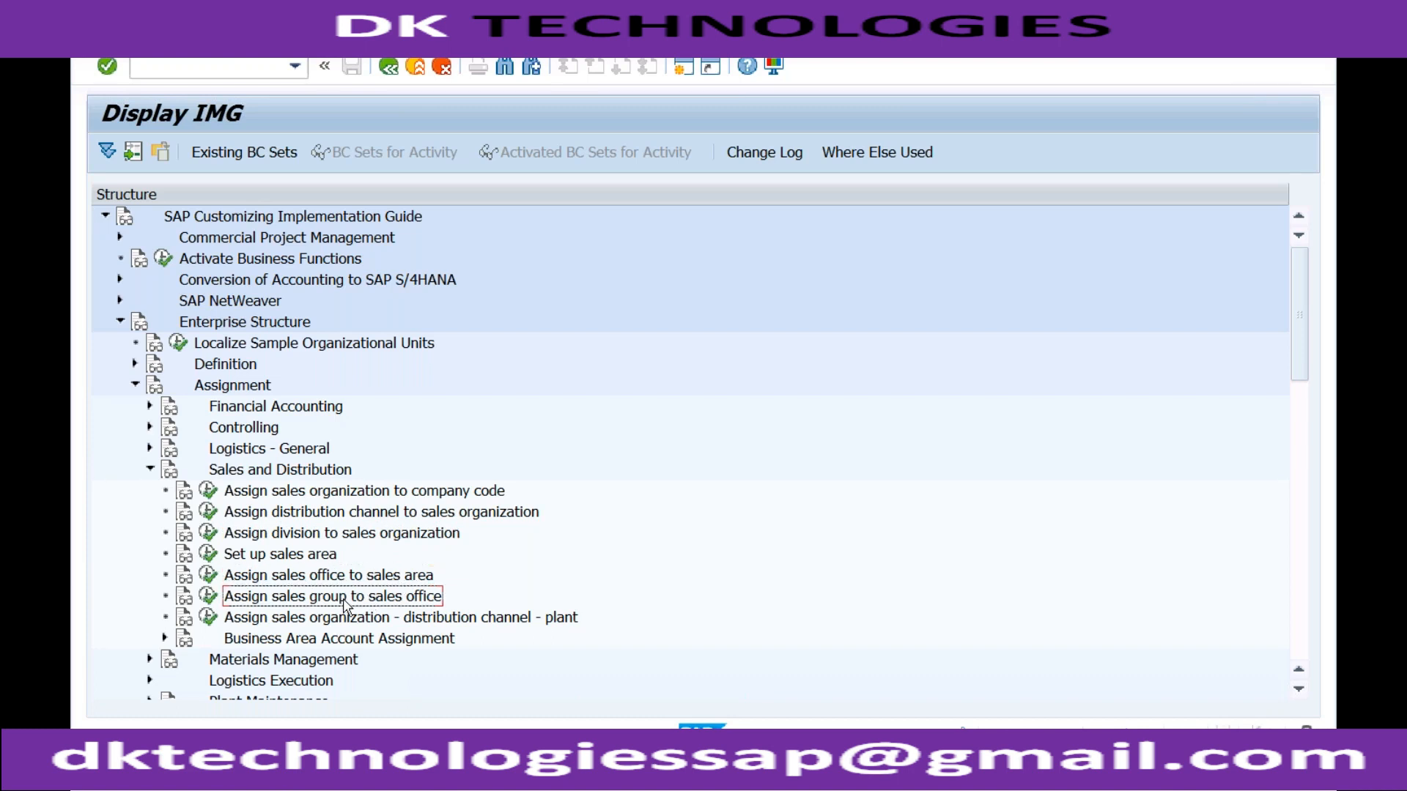
pyautogui.click(368, 619)
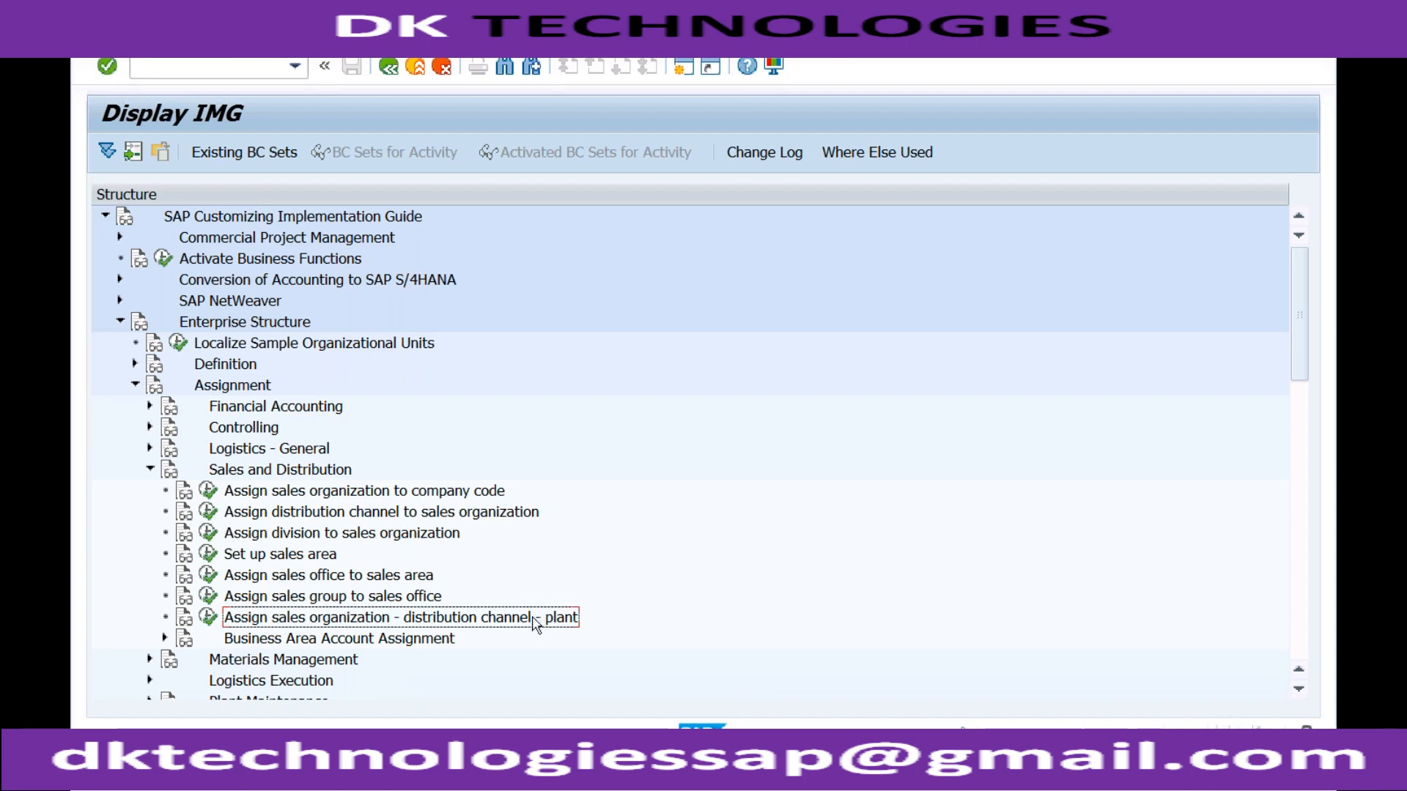
pyautogui.click(149, 469)
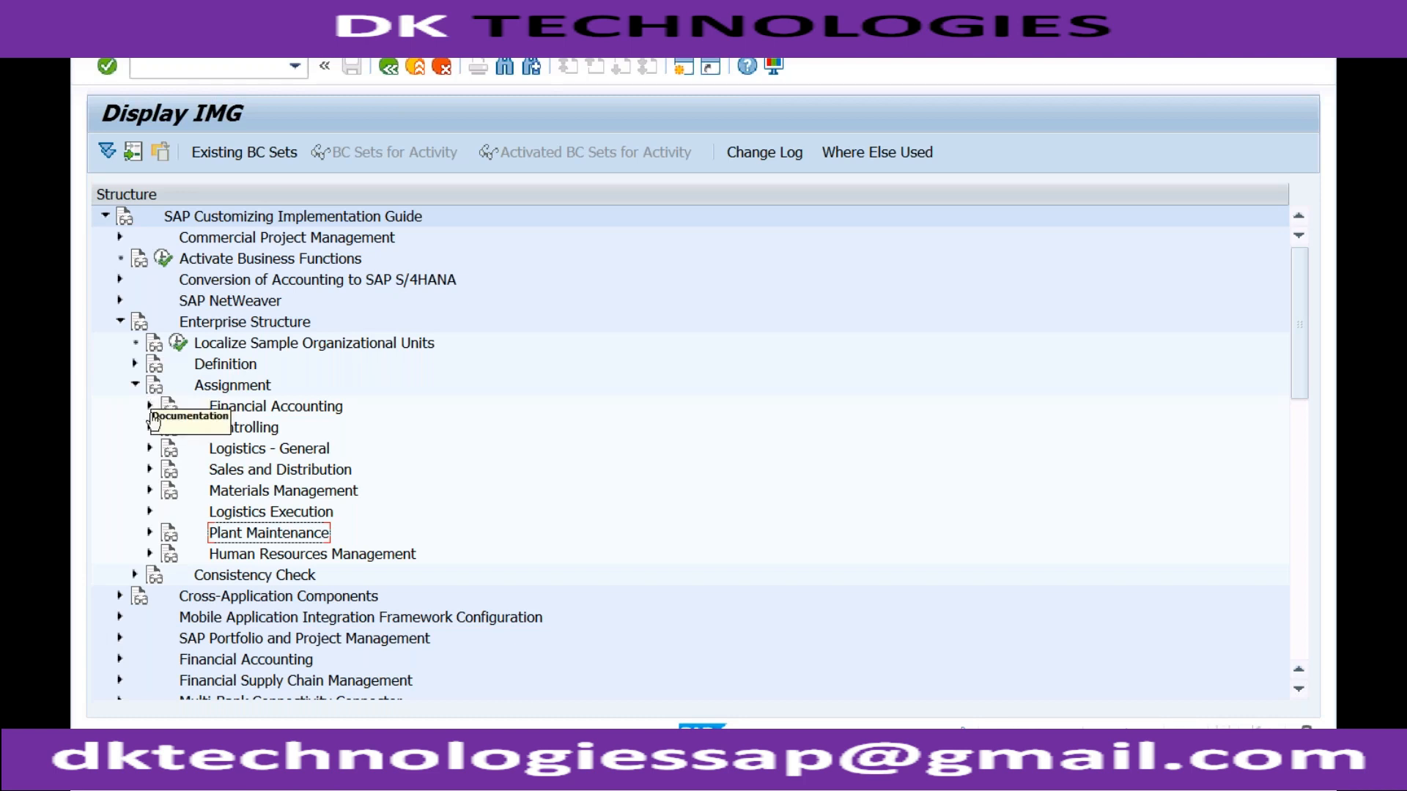
# - Run Assign Business Area to Plant/Valuation Area and Division under Logistics - General, and open the Plant - division allocation
pyautogui.click(150, 450)
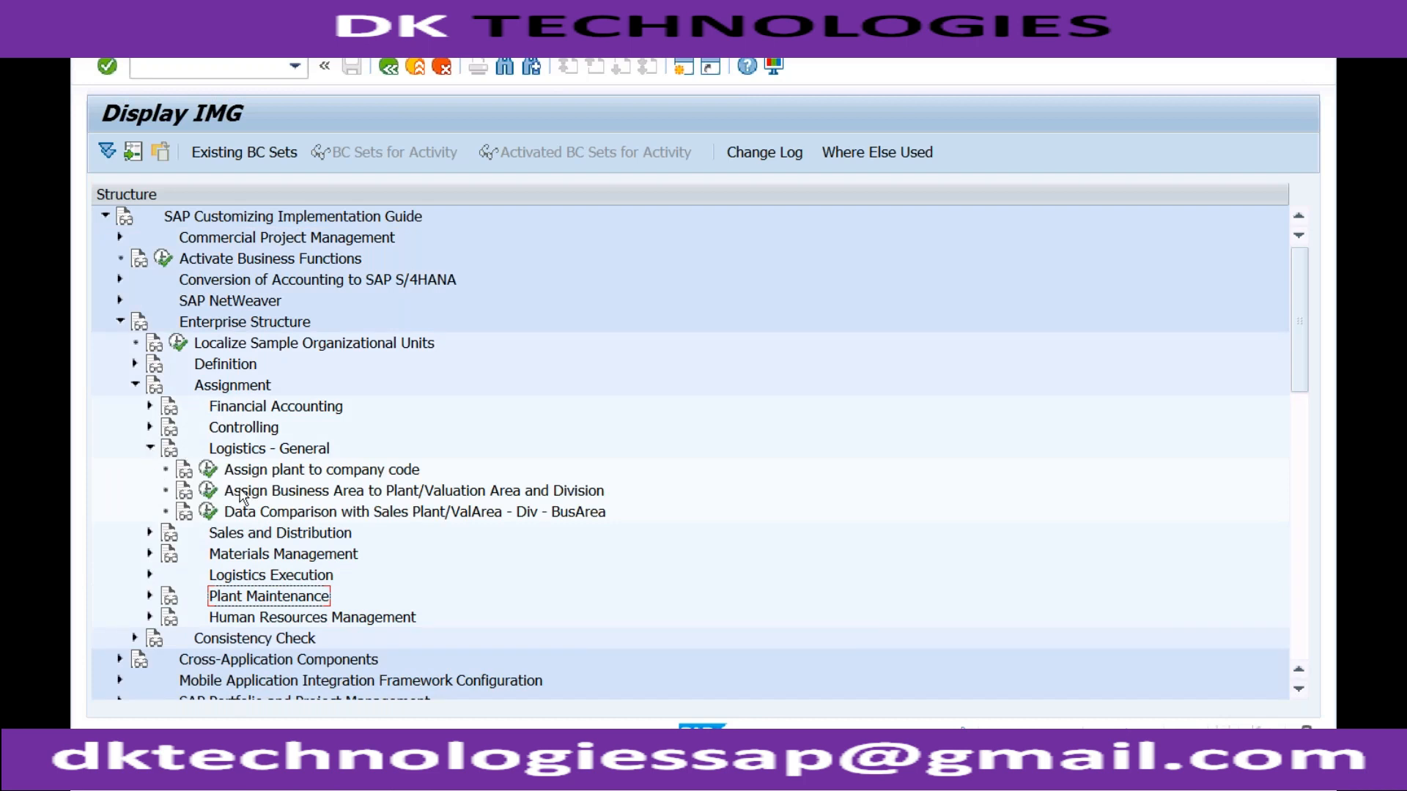
pyautogui.click(280, 490)
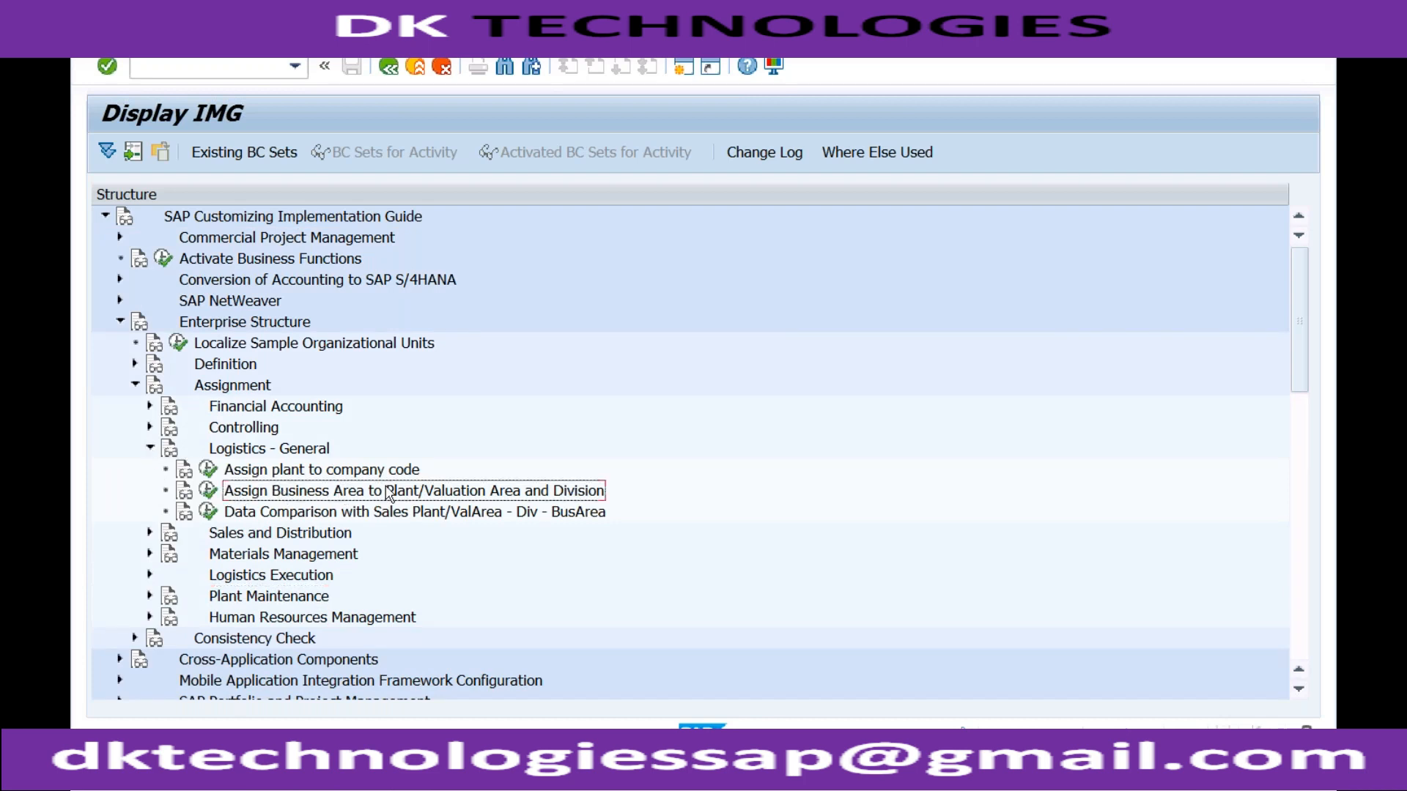
pyautogui.click(209, 493)
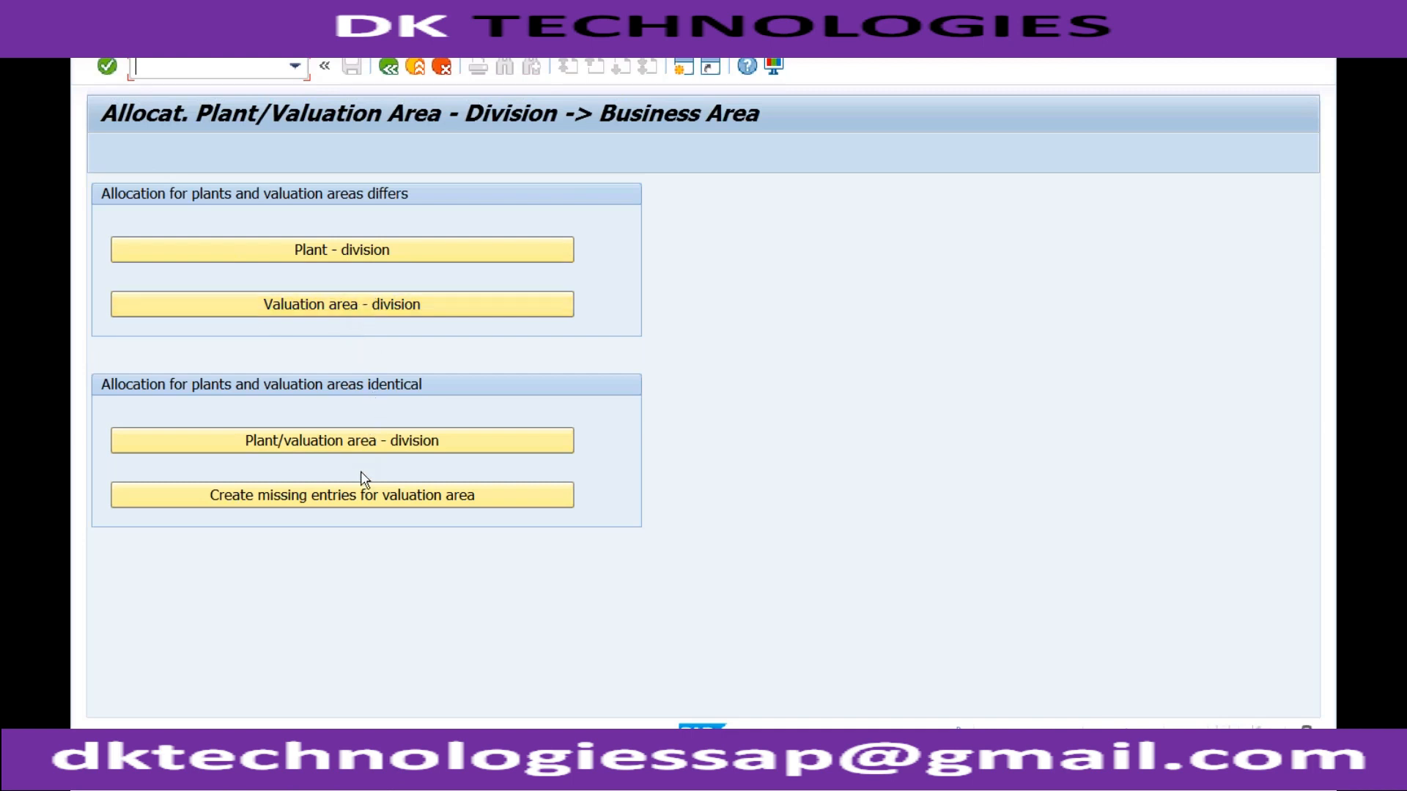
pyautogui.click(357, 252)
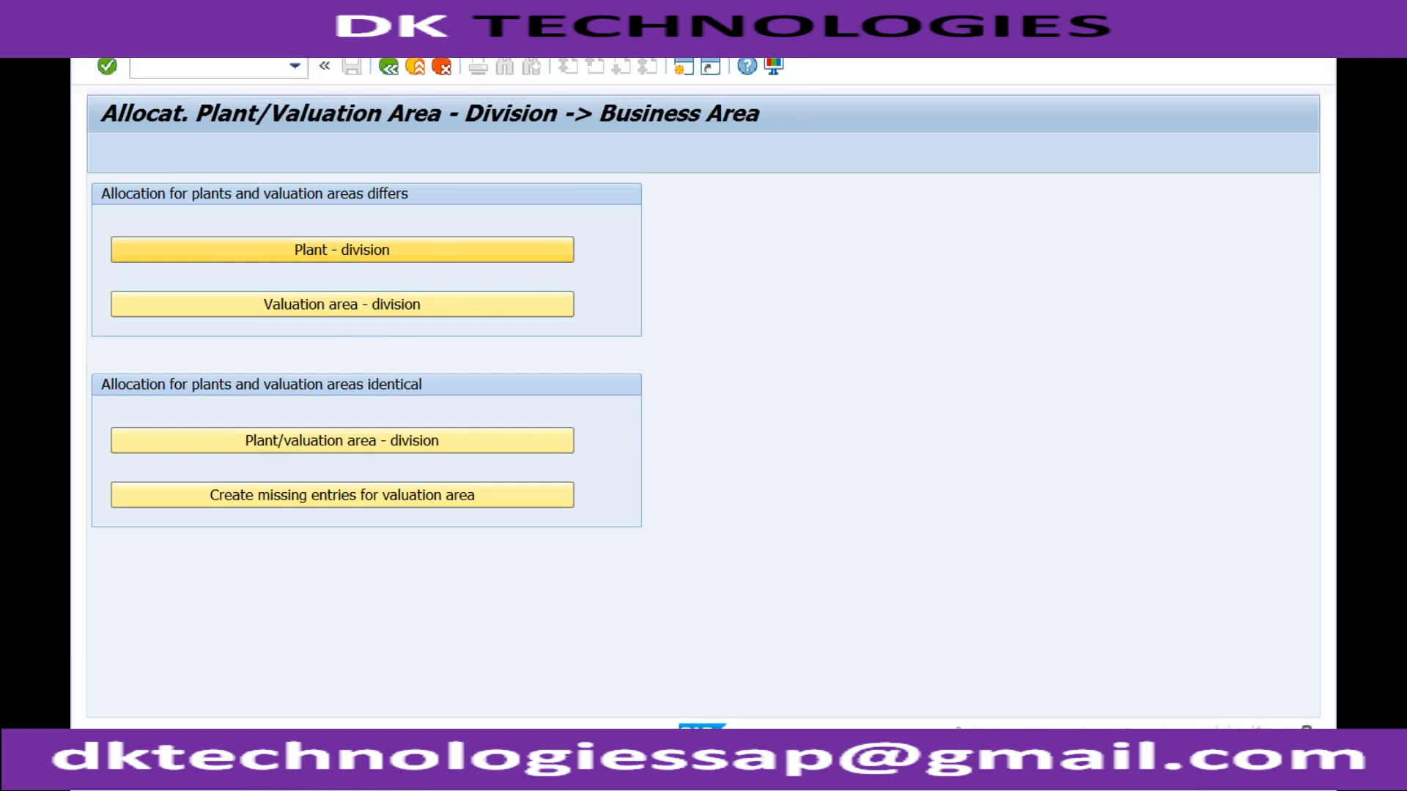
# - Examine the plant and business area values in the first row of the business area determination table
pyautogui.click(149, 218)
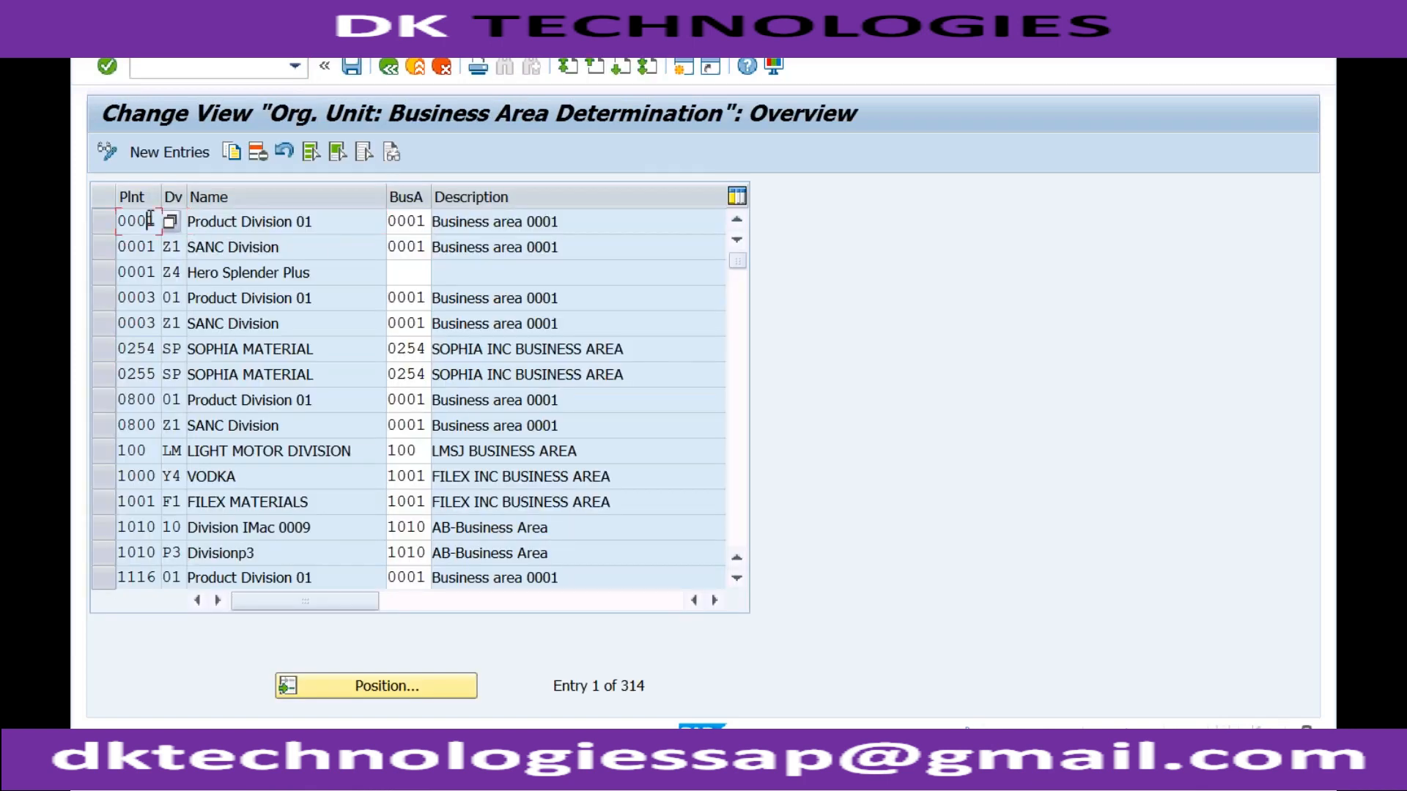
pyautogui.click(426, 227)
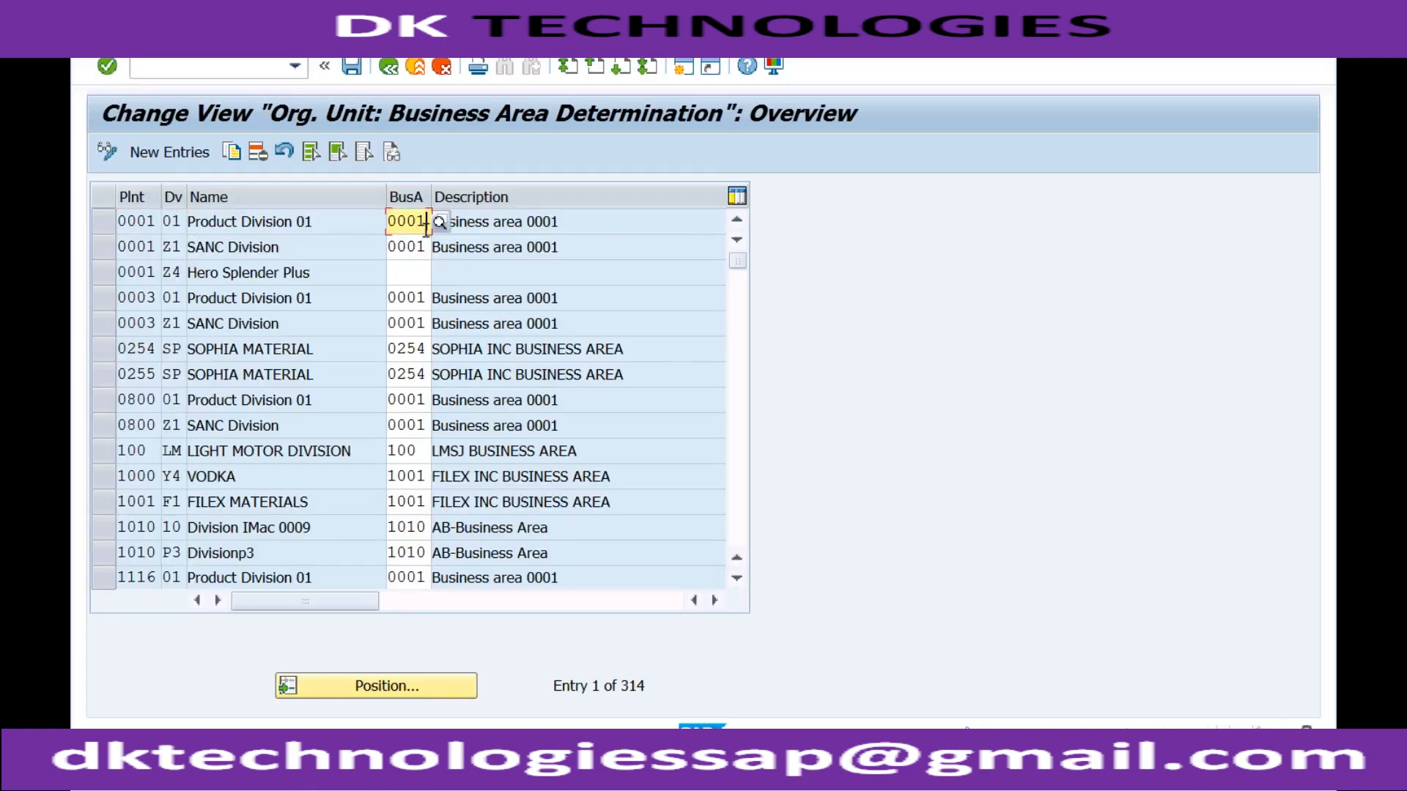
pyautogui.click(137, 221)
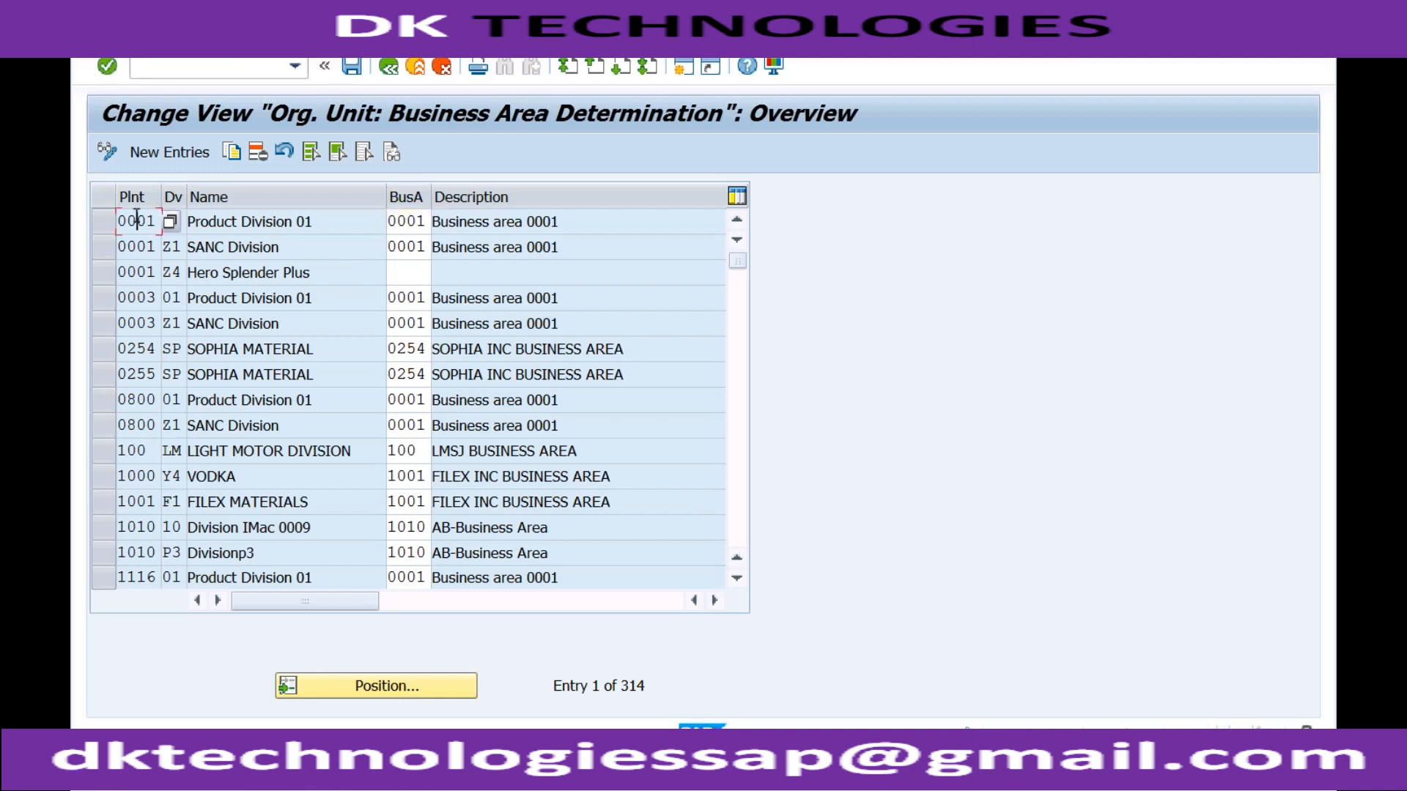
# - Start a new entry in the business area determination table and enter plant rc01
pyautogui.click(427, 221)
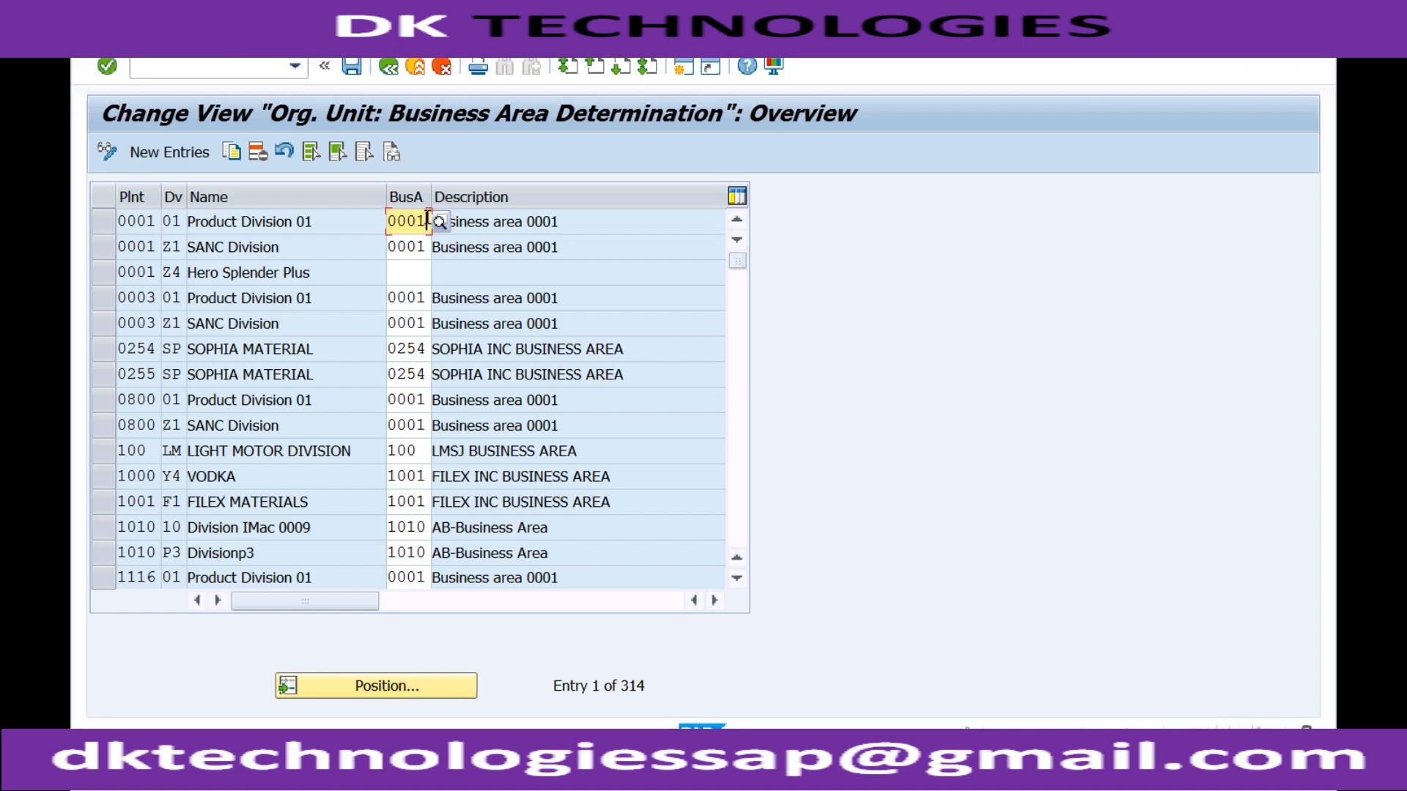
pyautogui.click(184, 159)
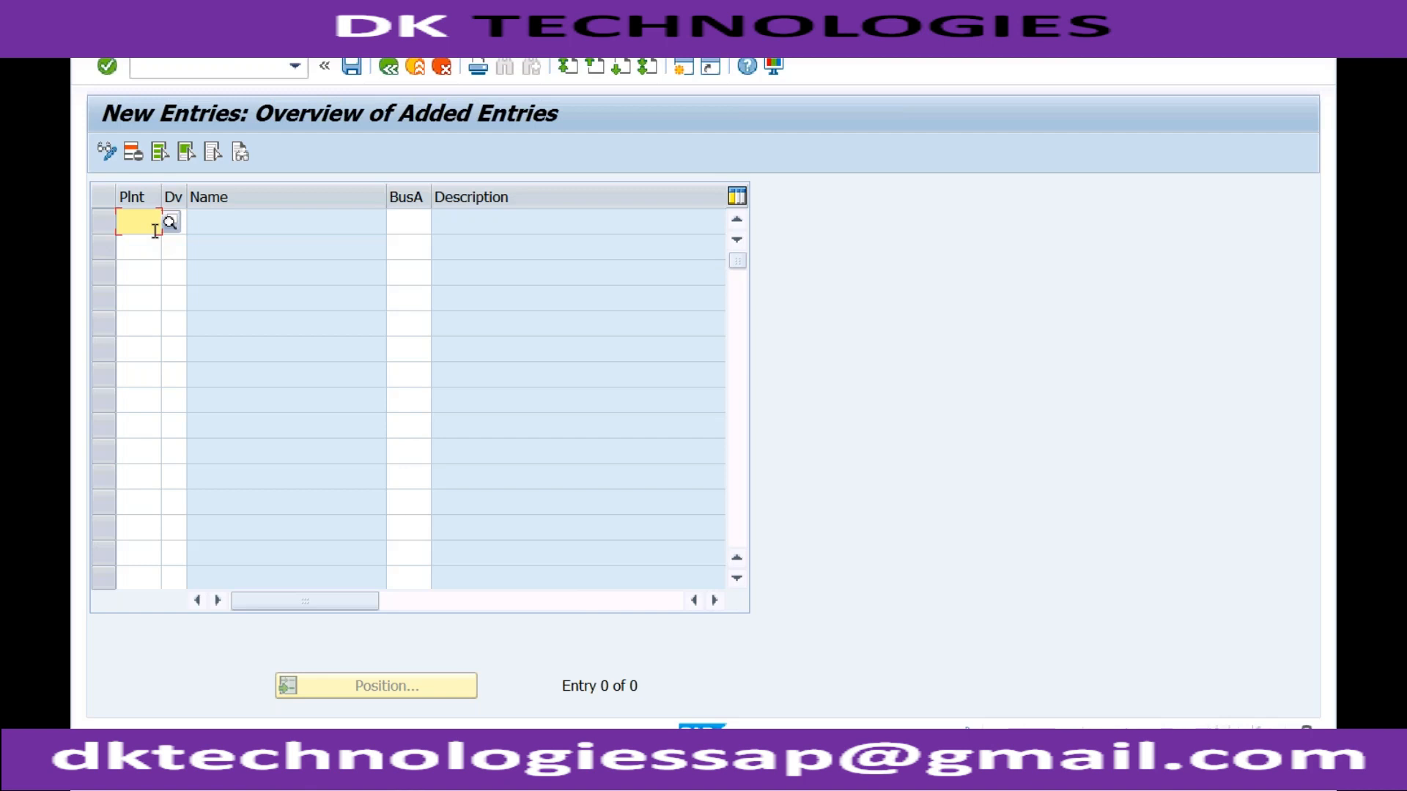
pyautogui.write('rc01')
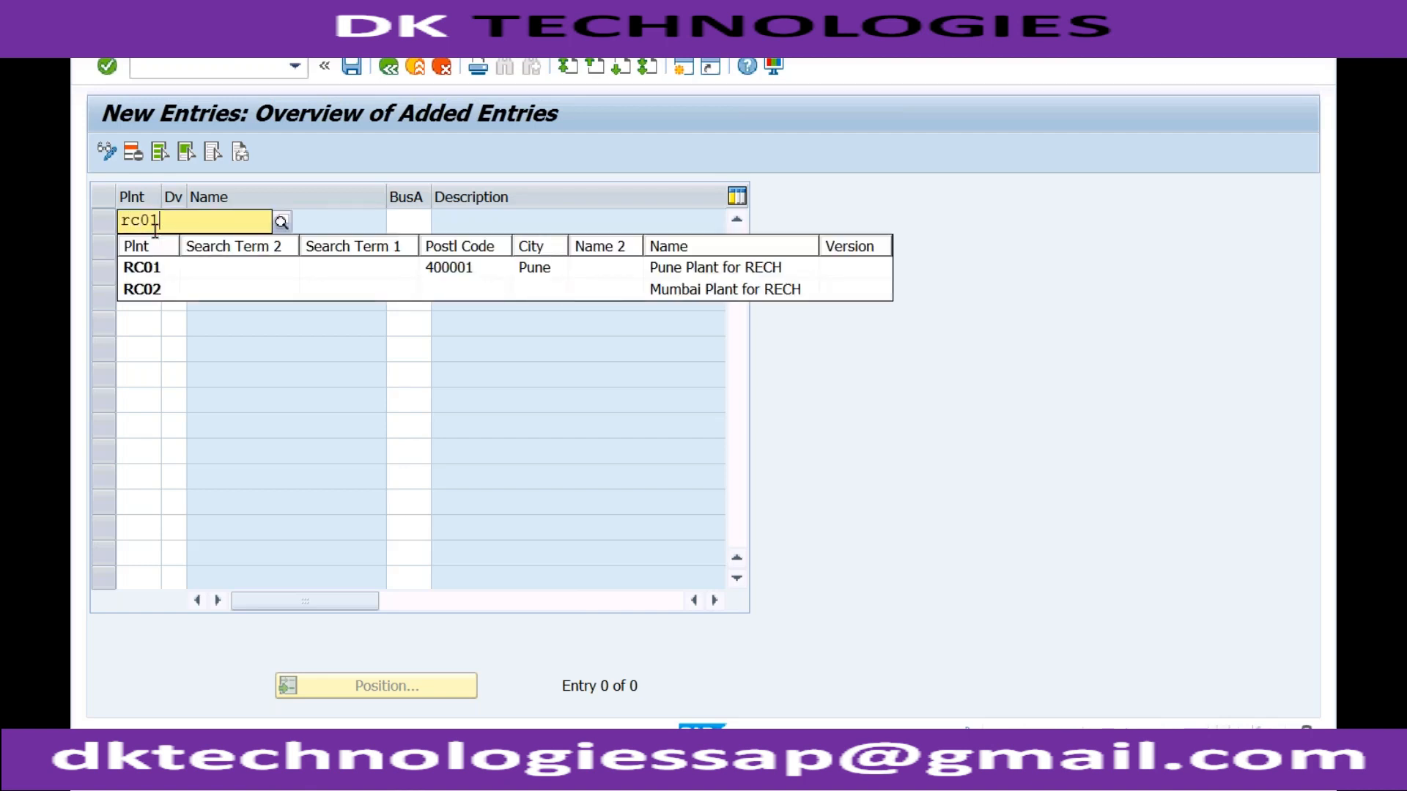
pyautogui.press('Tab')
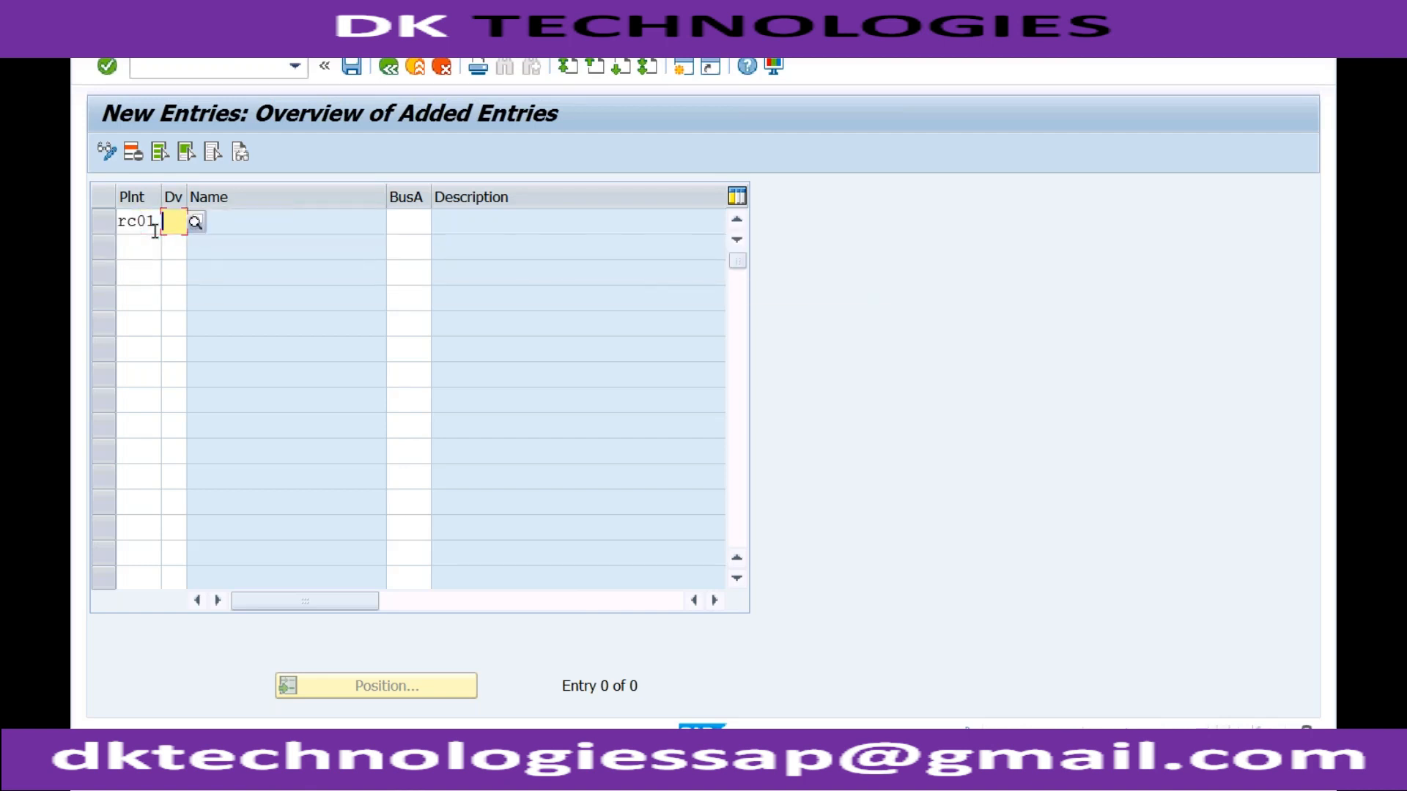
# - Choose division R1 (Fertilizers) from the division value list for the rc01 entry
pyautogui.click(194, 223)
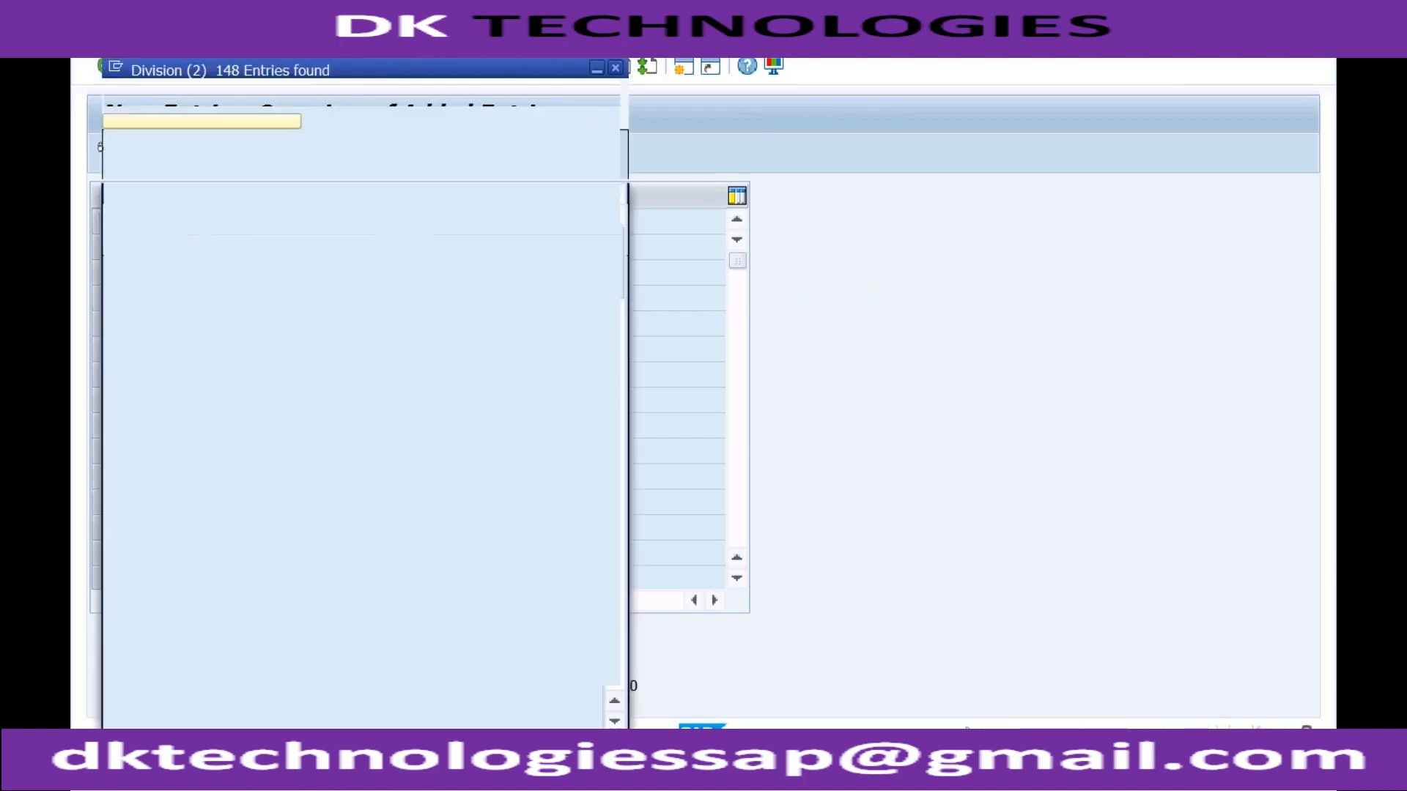
pyautogui.click(619, 427)
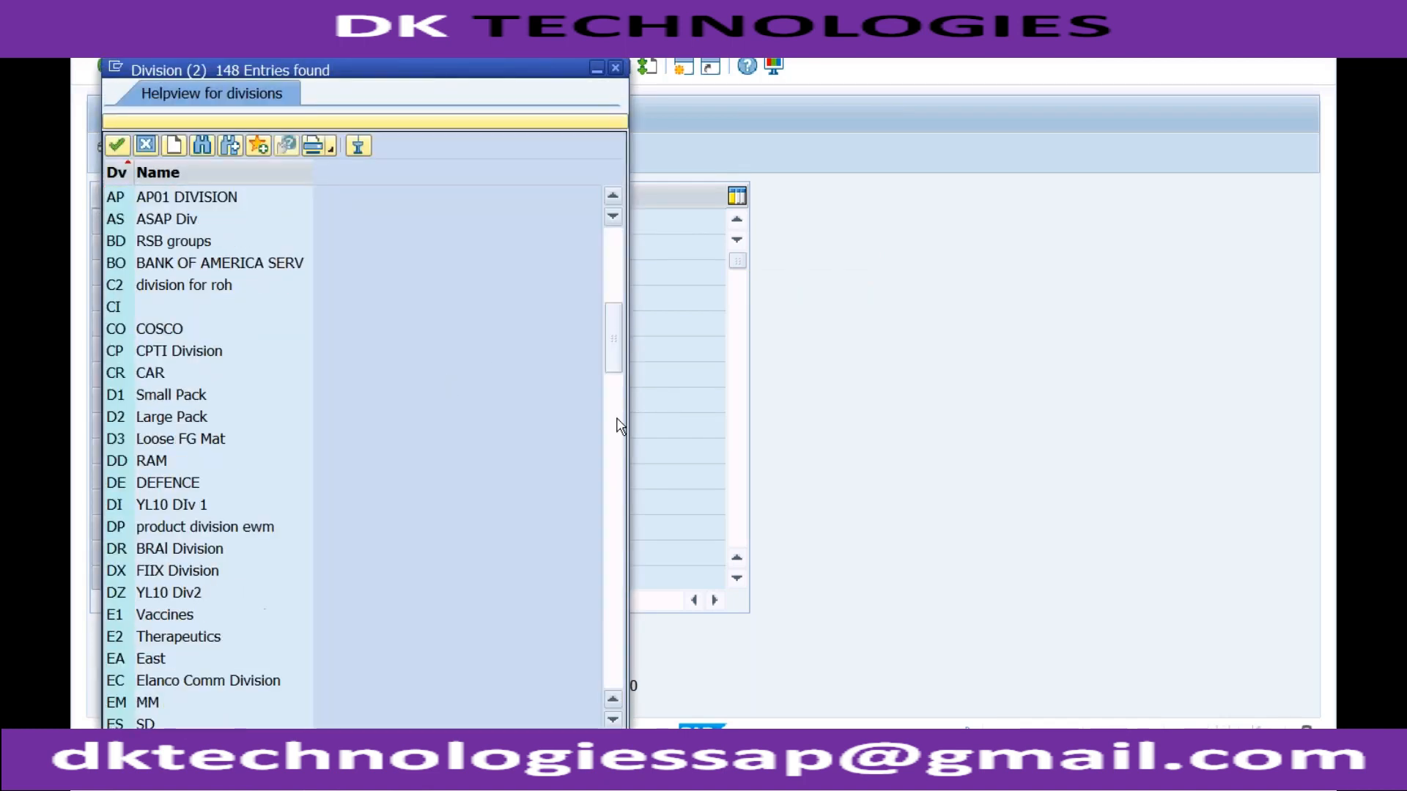
pyautogui.click(617, 475)
pyautogui.click(614, 514)
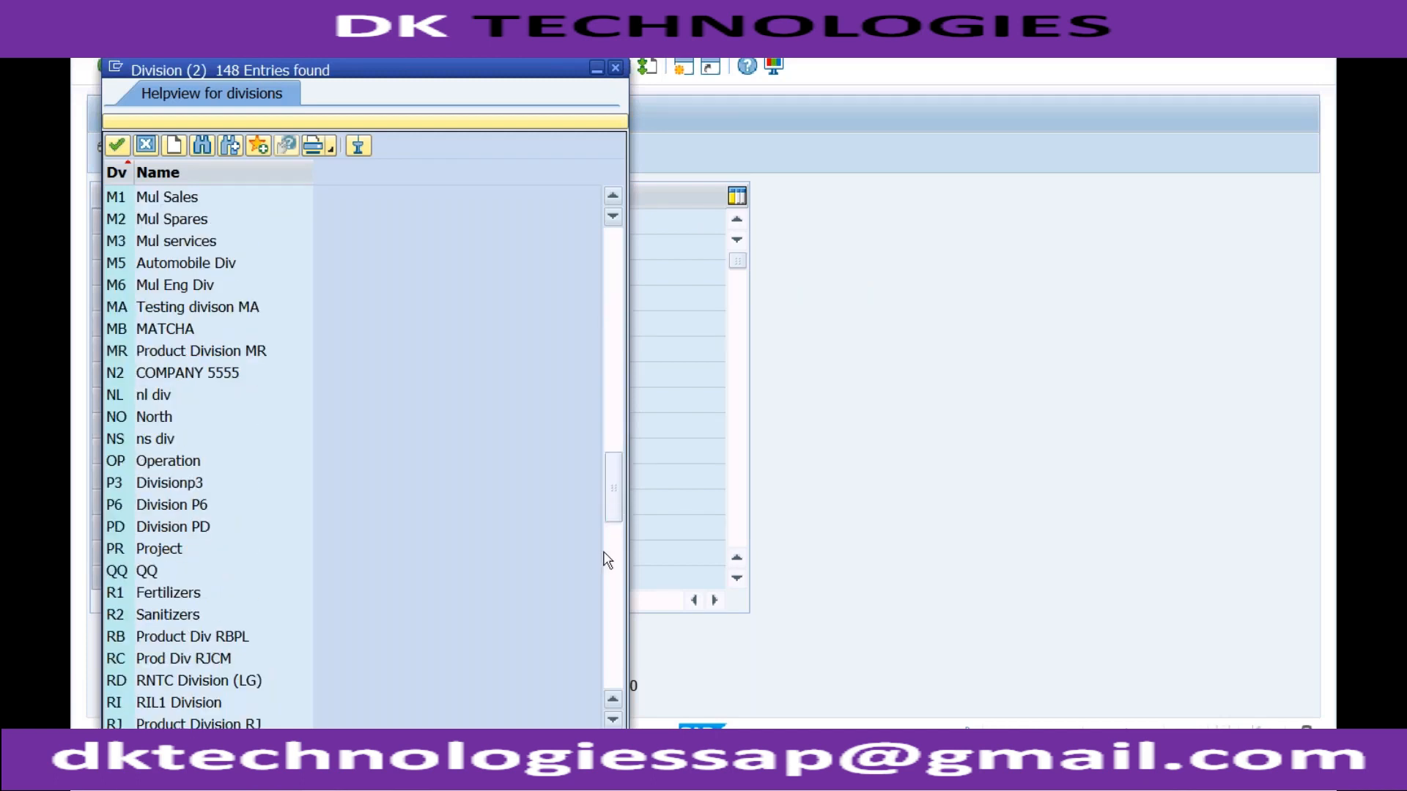
pyautogui.click(174, 595)
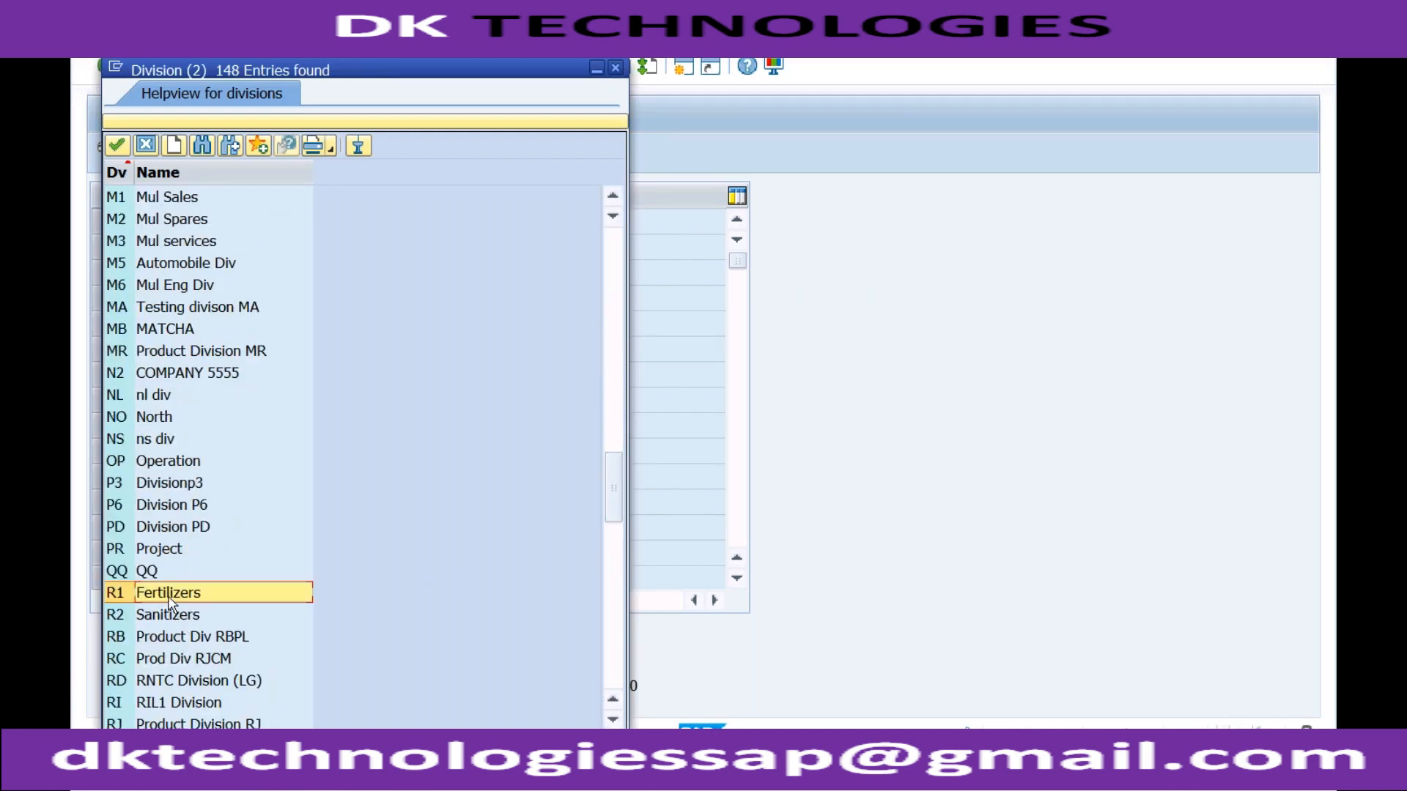
pyautogui.doubleClick(170, 600)
pyautogui.click(129, 229)
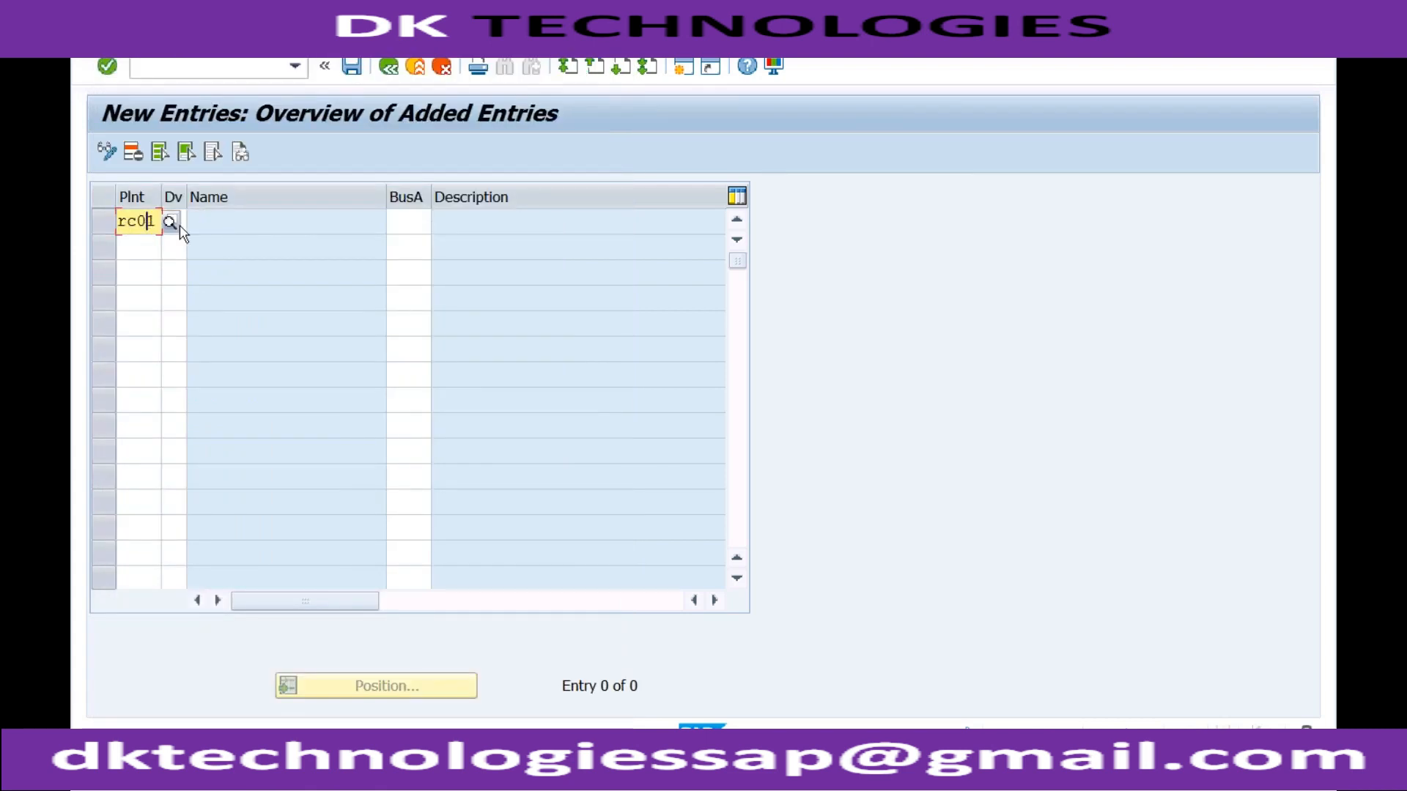
pyautogui.click(207, 225)
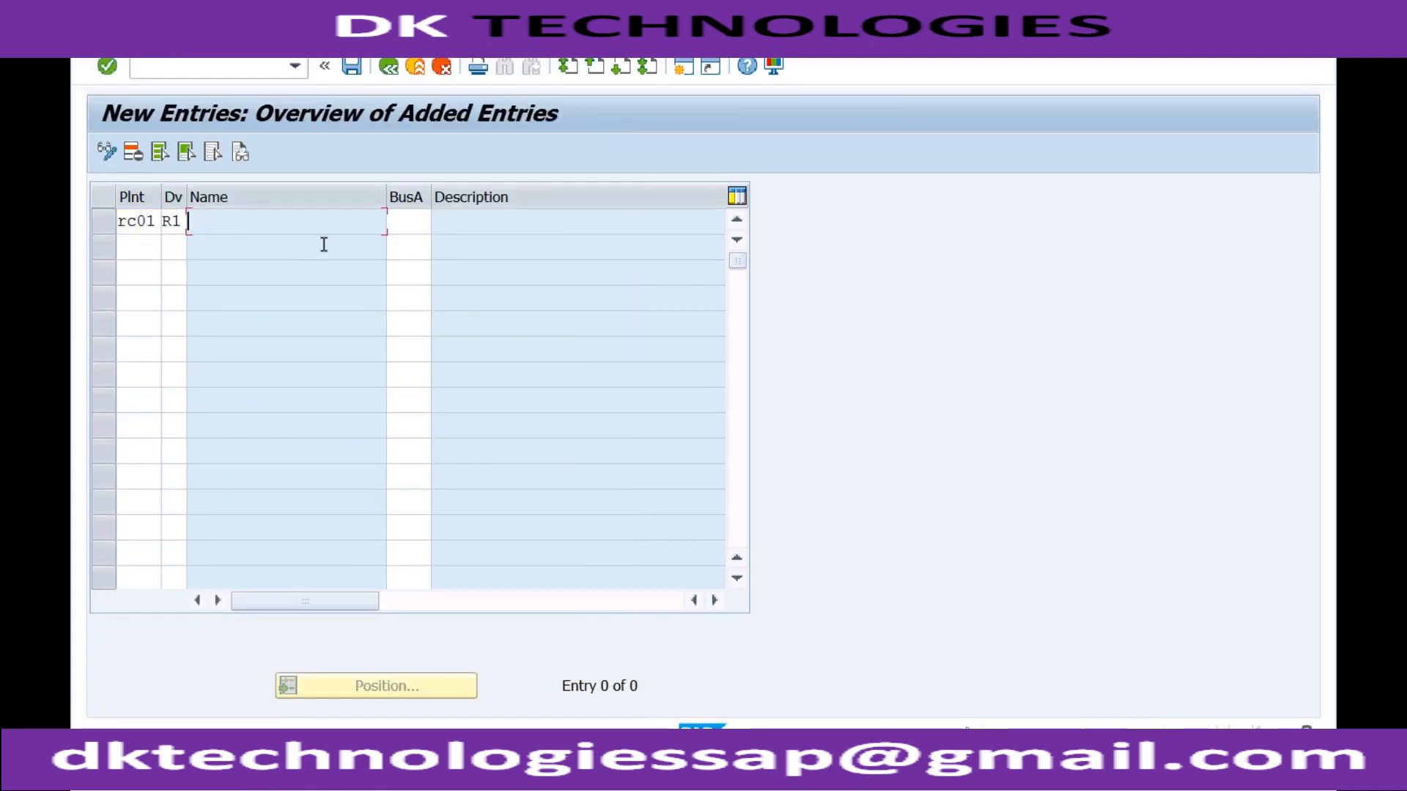
pyautogui.click(426, 223)
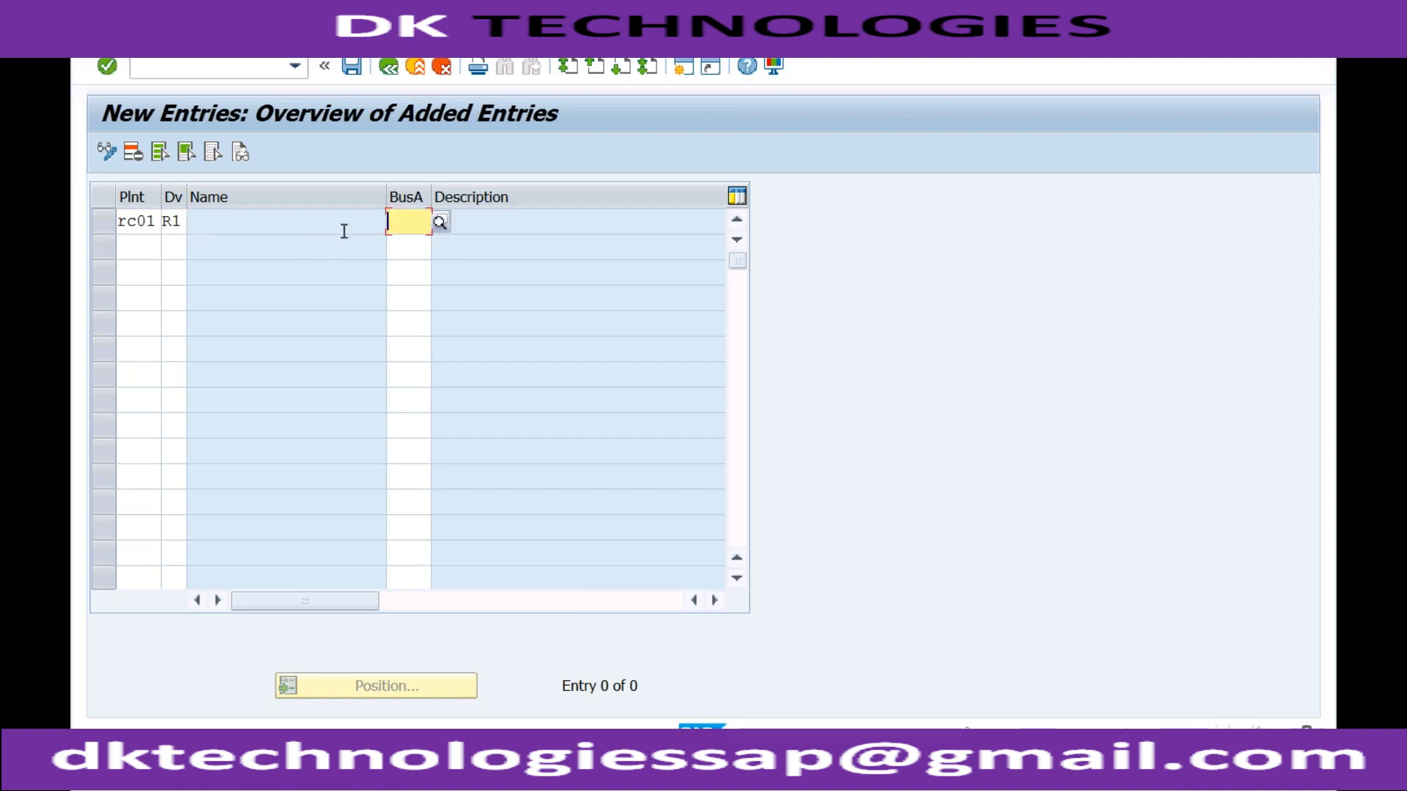
pyautogui.click(156, 222)
pyautogui.click(170, 221)
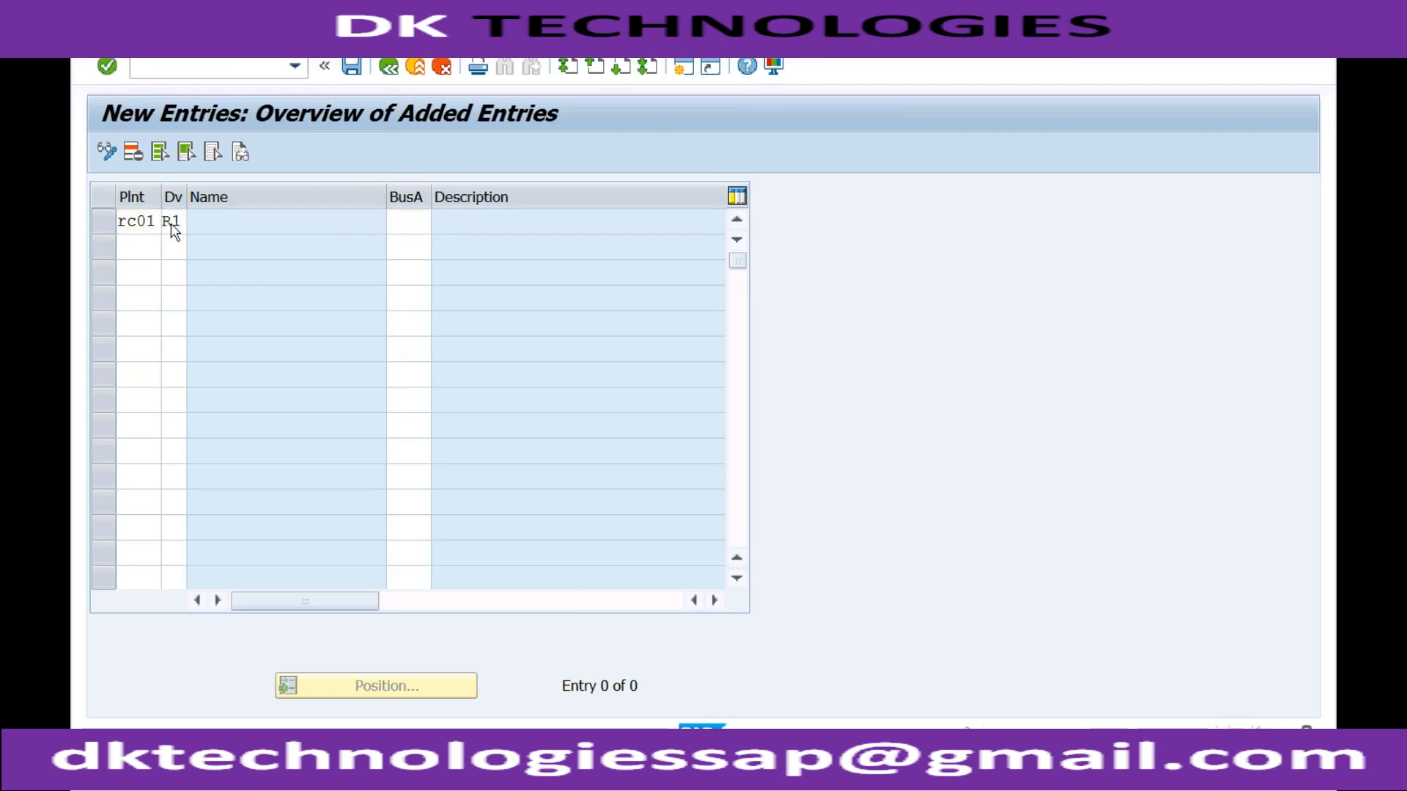
pyautogui.write('rc01')
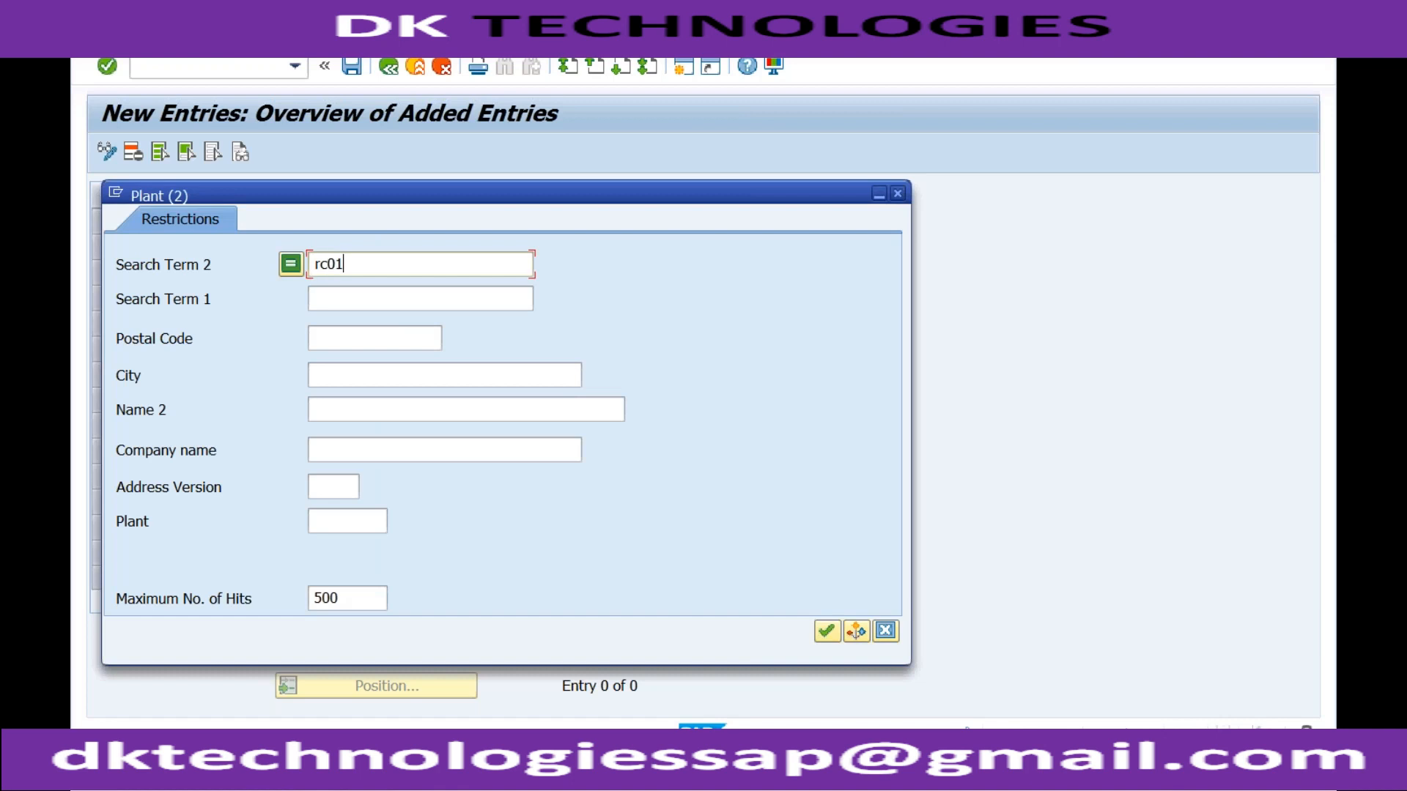
pyautogui.hotkey('ctrl', 'a')
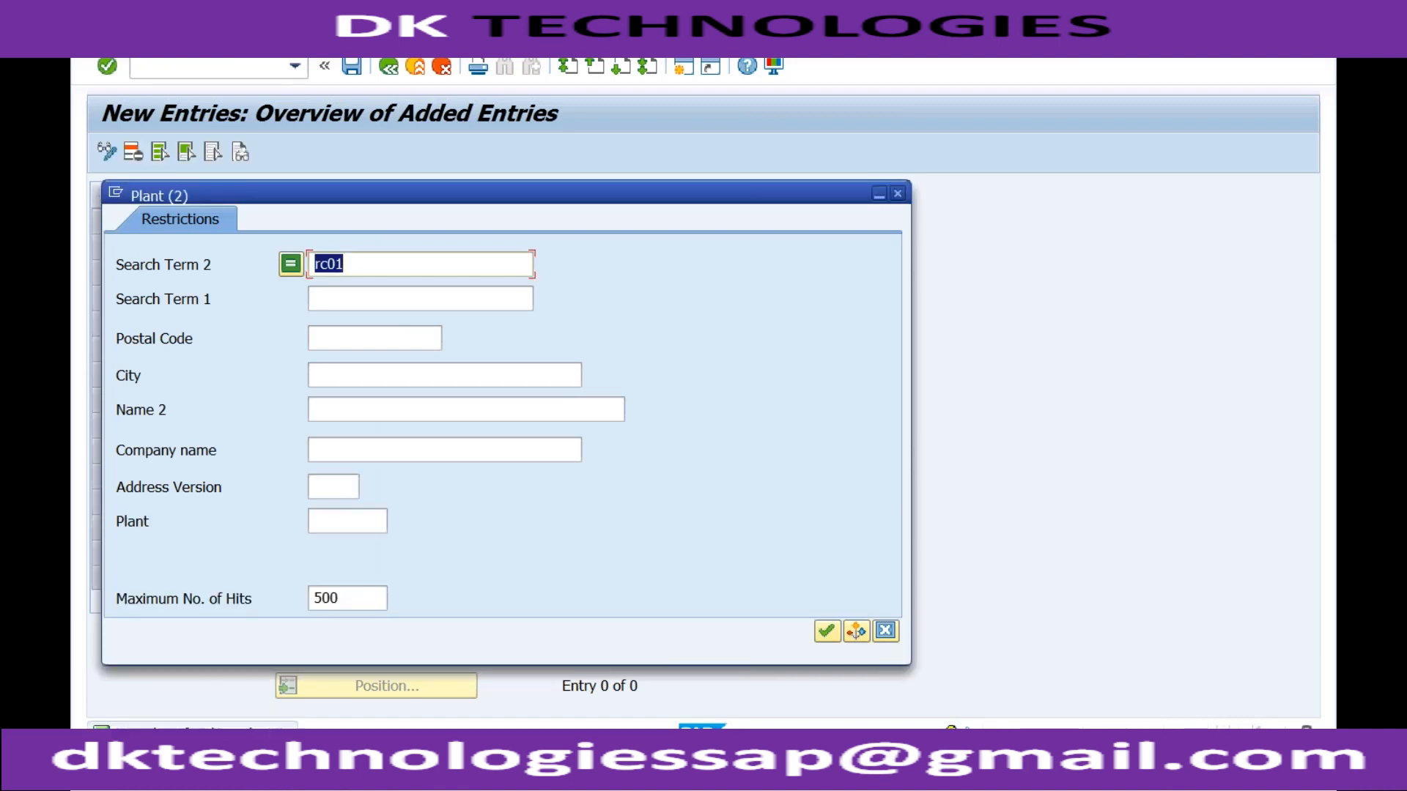
pyautogui.press('BackSpace')
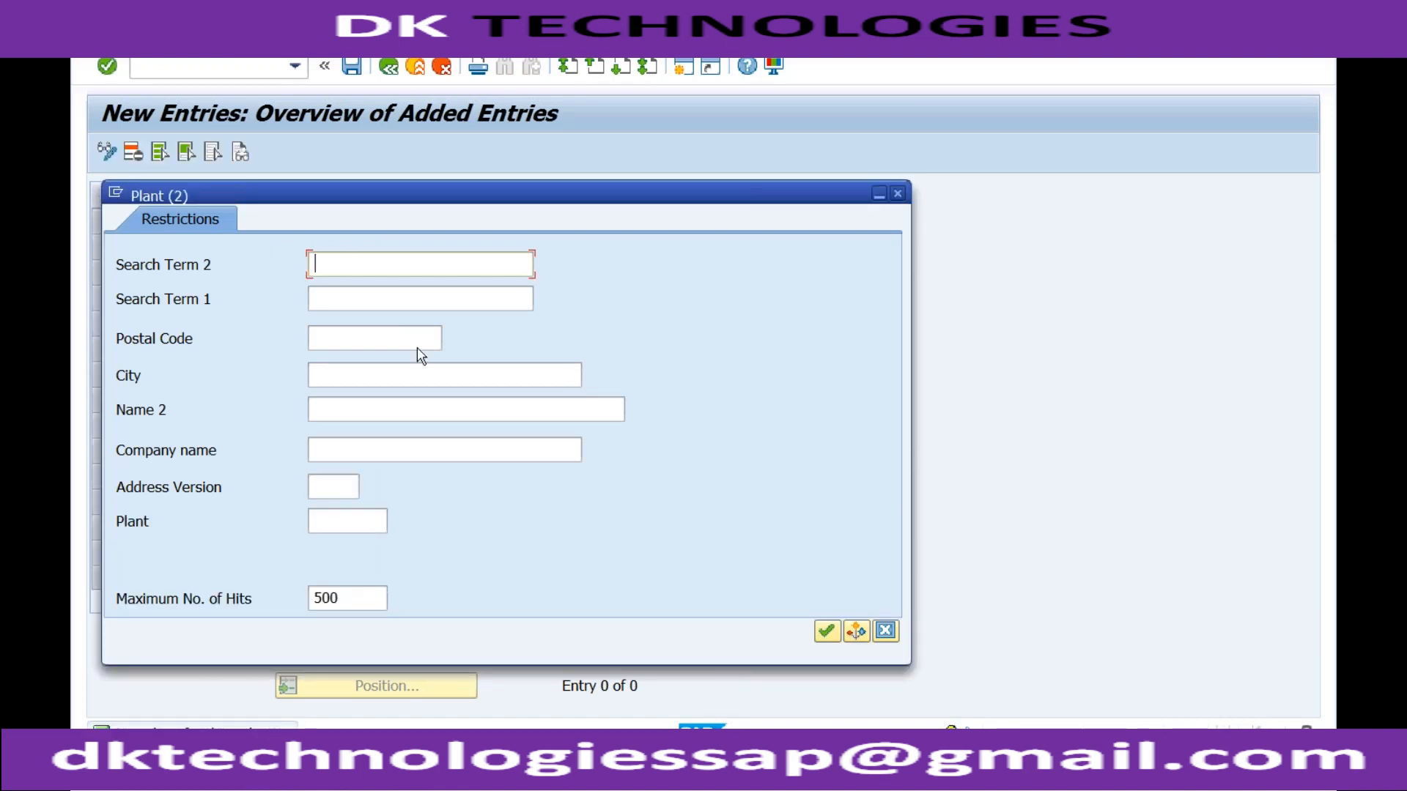
pyautogui.click(898, 193)
# - Look up plant RC01 in the unrestricted plant value list
pyautogui.click(170, 222)
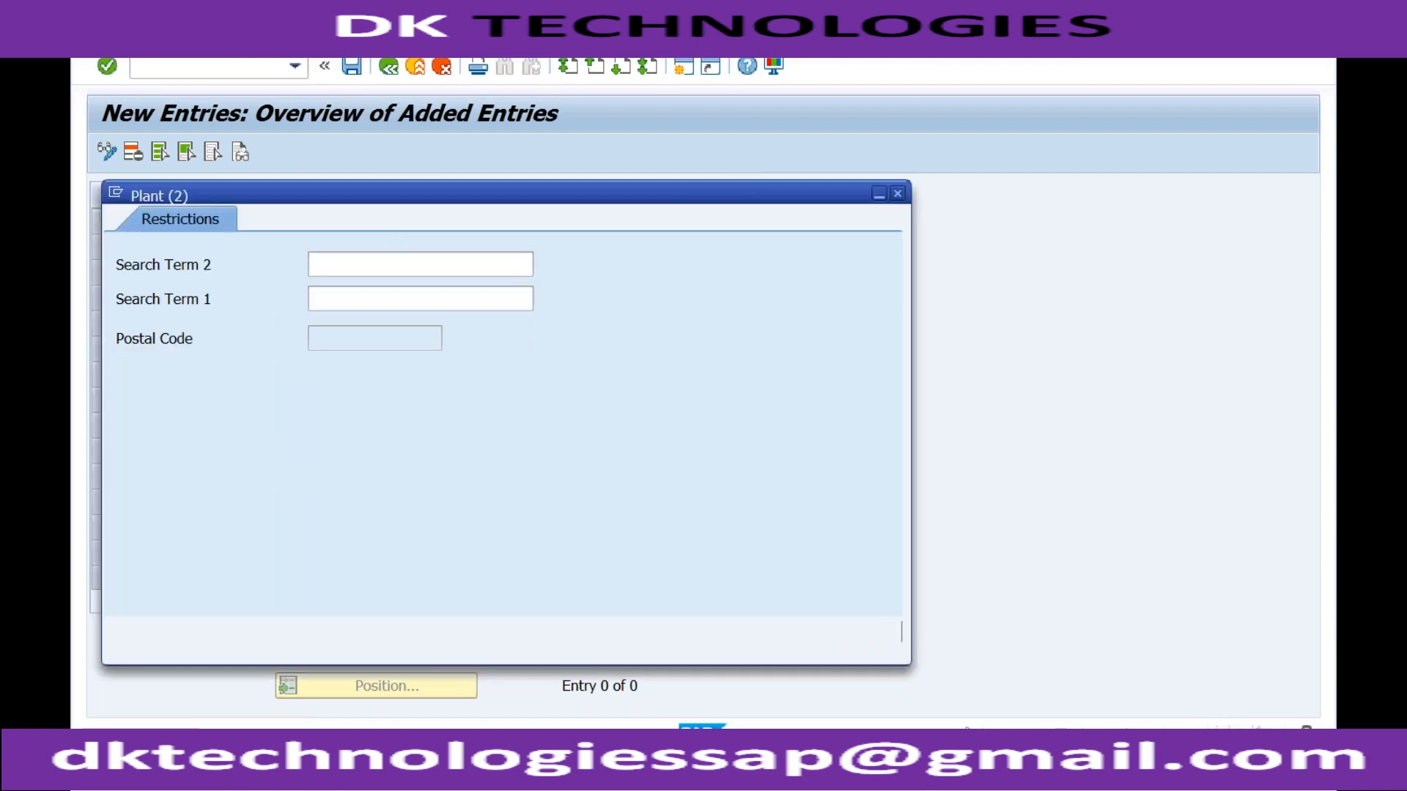
pyautogui.press('Return')
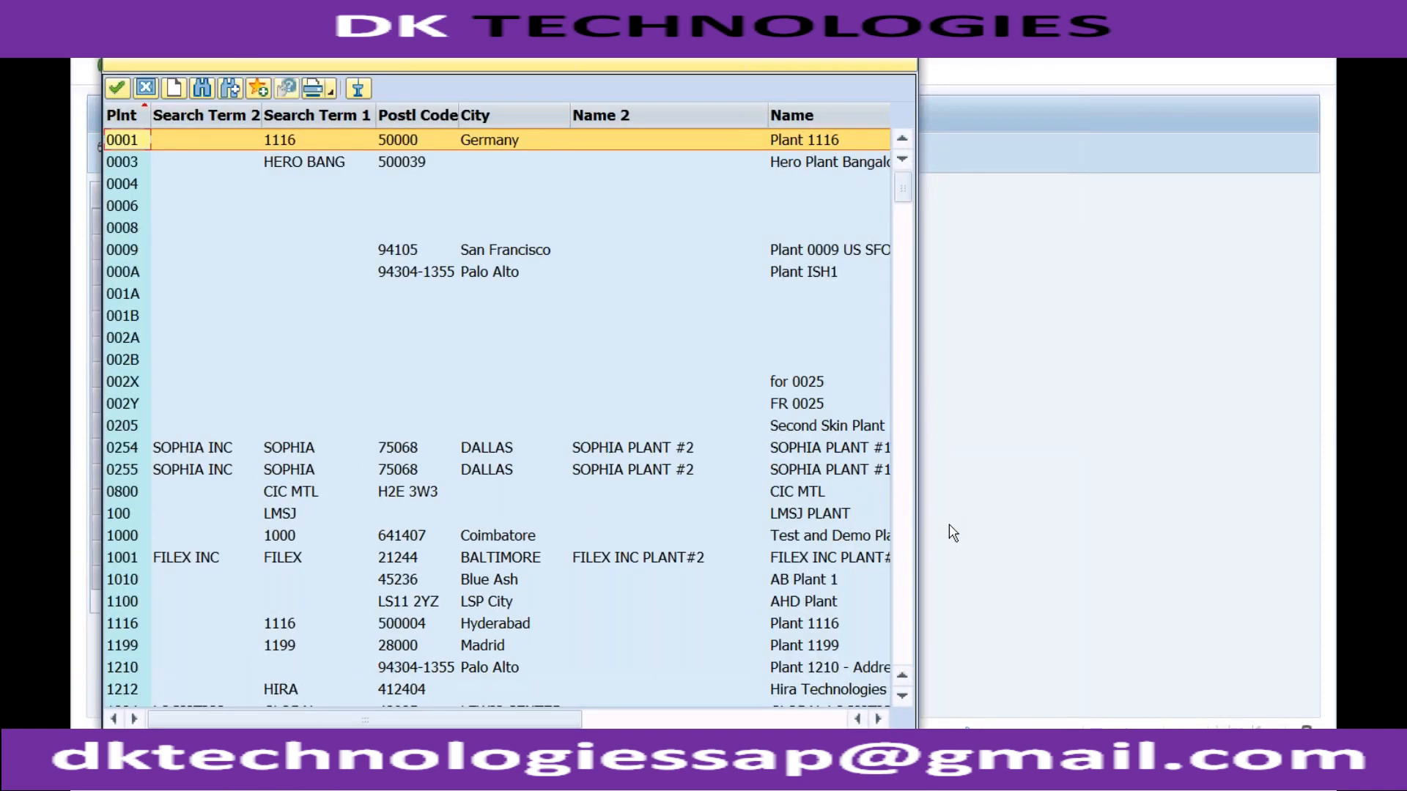
pyautogui.click(905, 526)
pyautogui.scroll(-20, 911, 527)
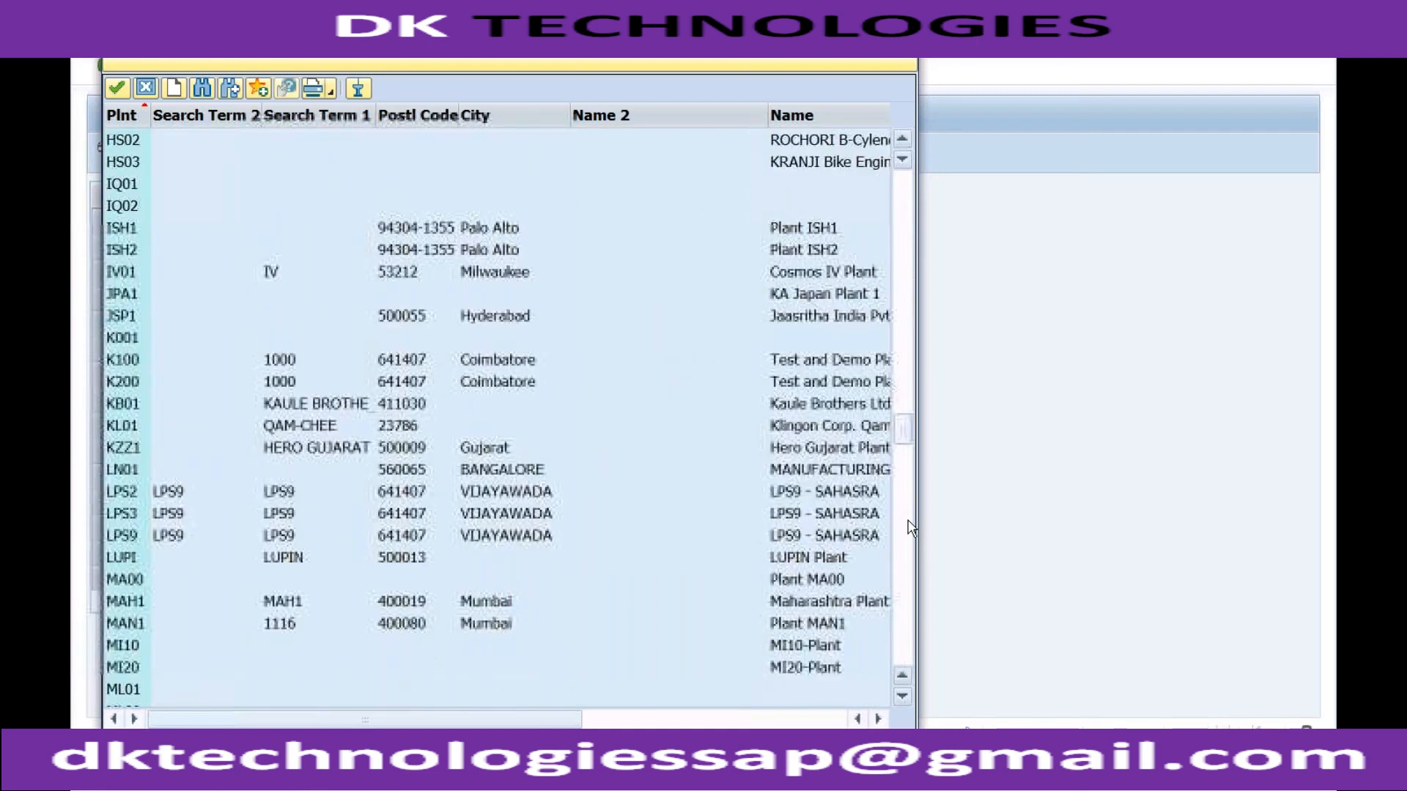
pyautogui.scroll(-9, 911, 527)
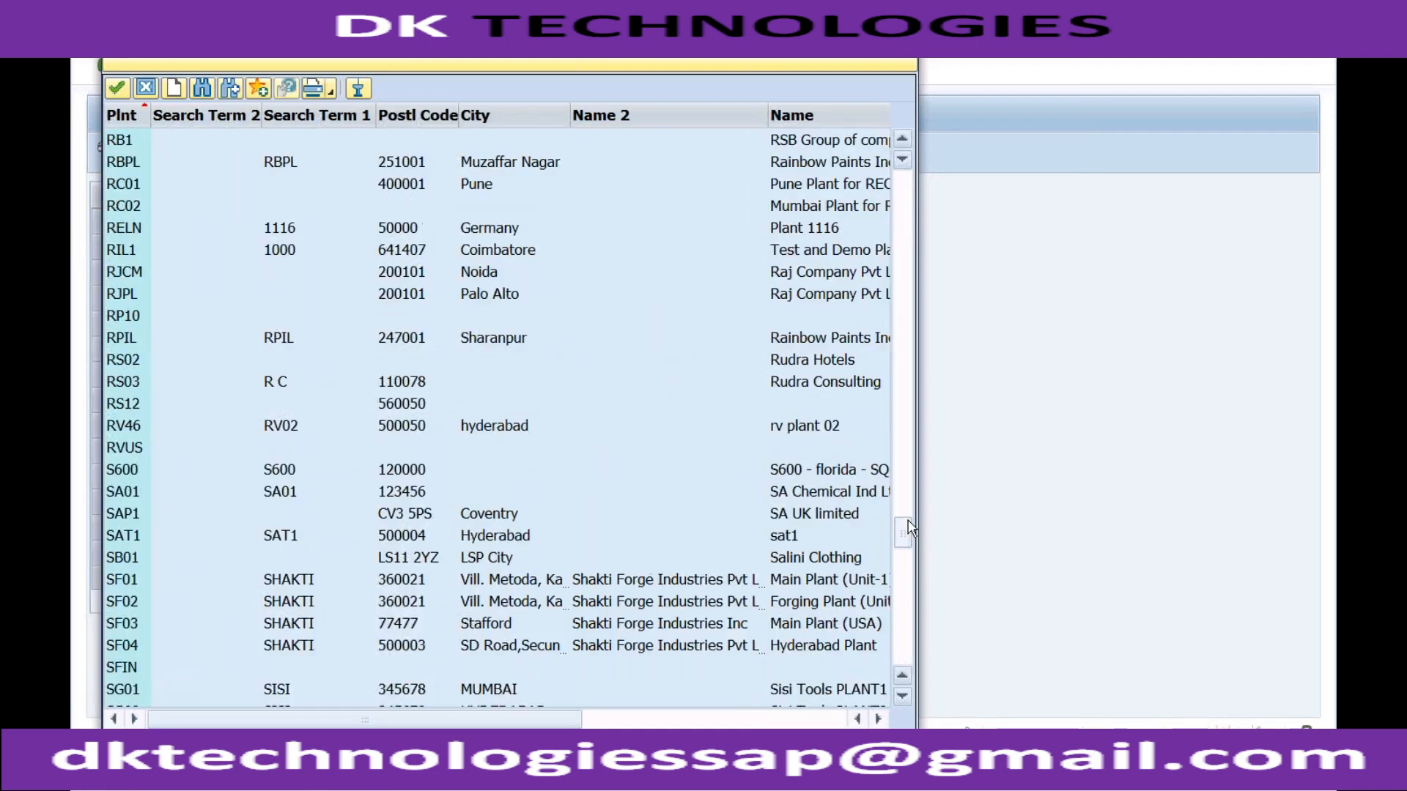
pyautogui.click(390, 186)
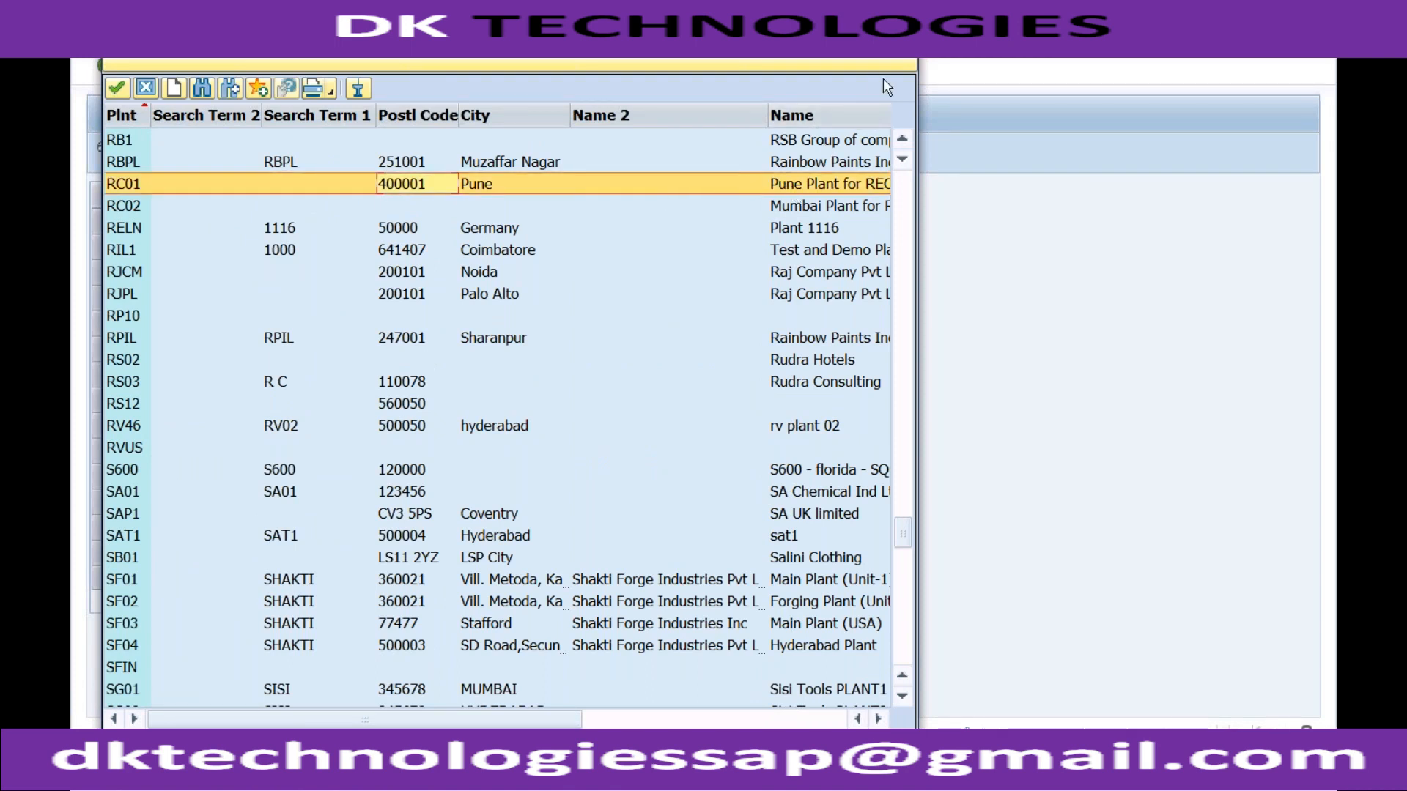
pyautogui.moveTo(479, 68); pyautogui.dragTo(494, 103)
pyautogui.press('Return')
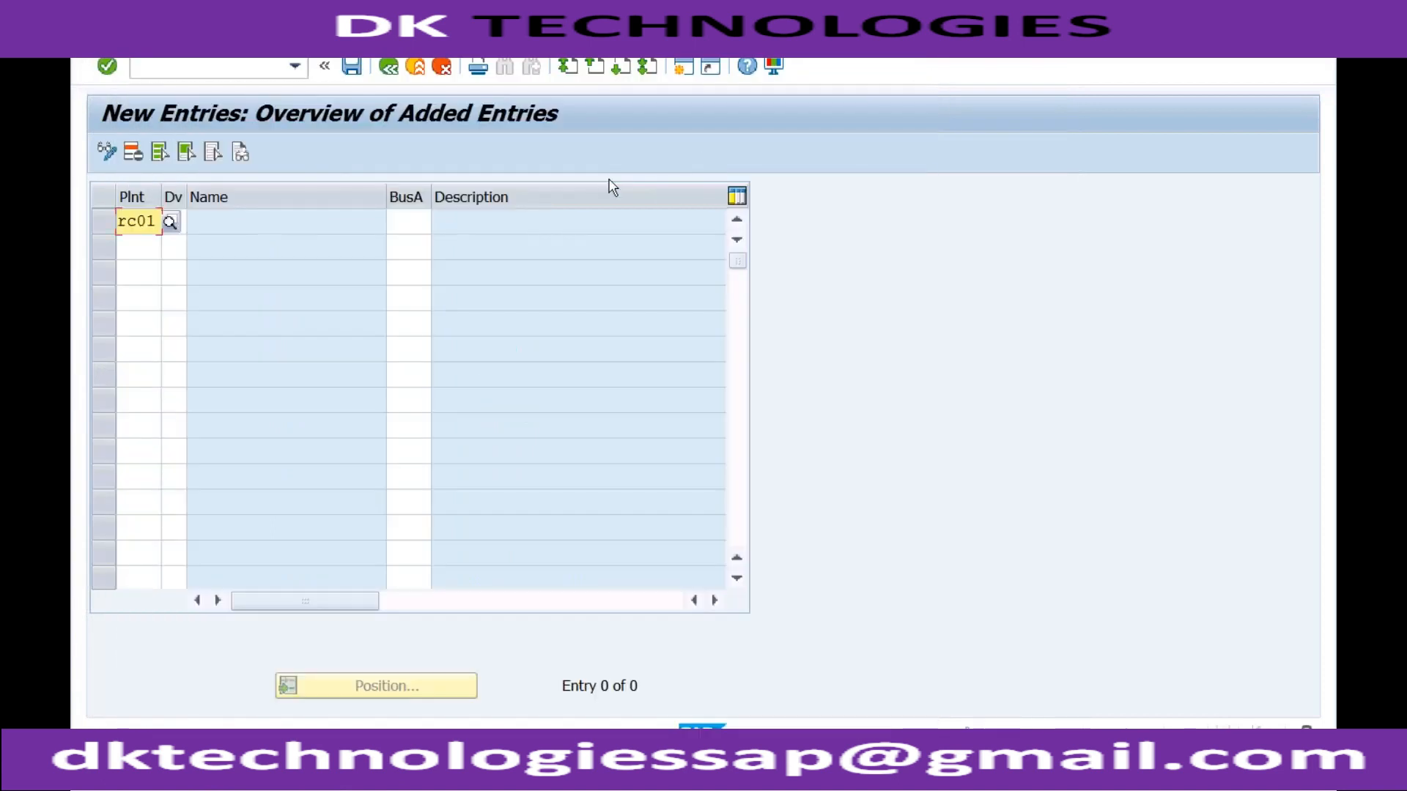
# - Assign business area PUN to plant RC01 and division R1, and save the entry under the RECH customizing request
pyautogui.click(430, 217)
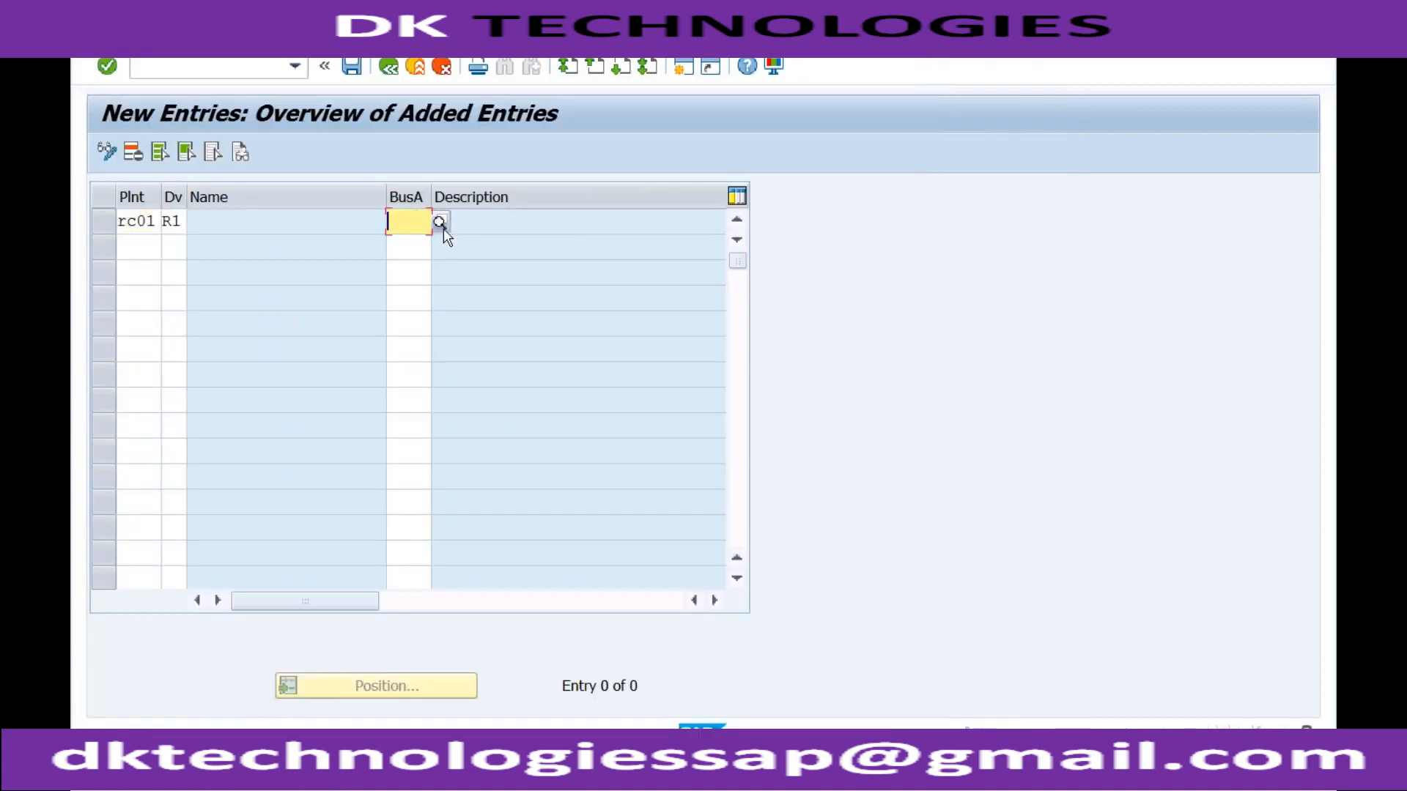
pyautogui.write('PUN')
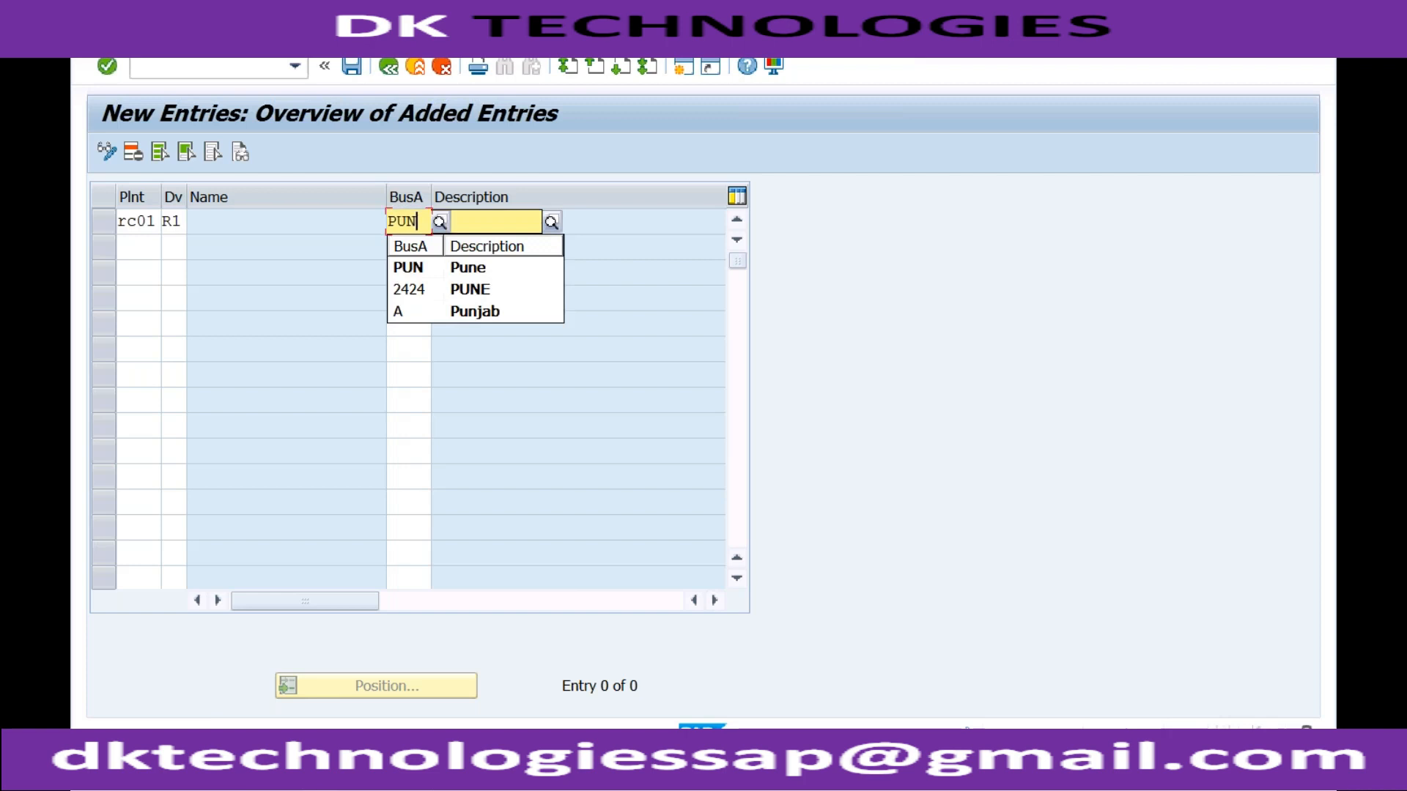
pyautogui.press('Return')
pyautogui.click(417, 222)
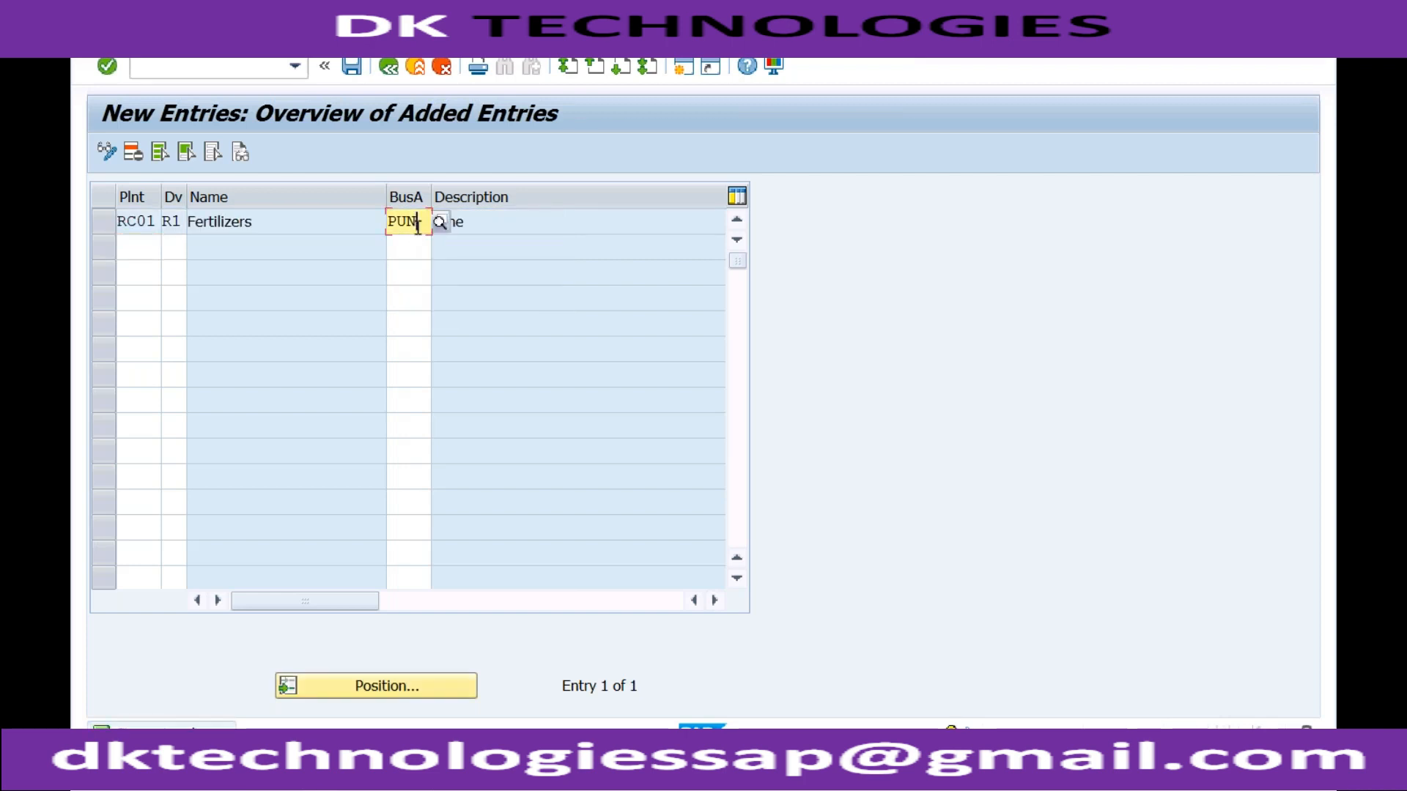
pyautogui.click(351, 66)
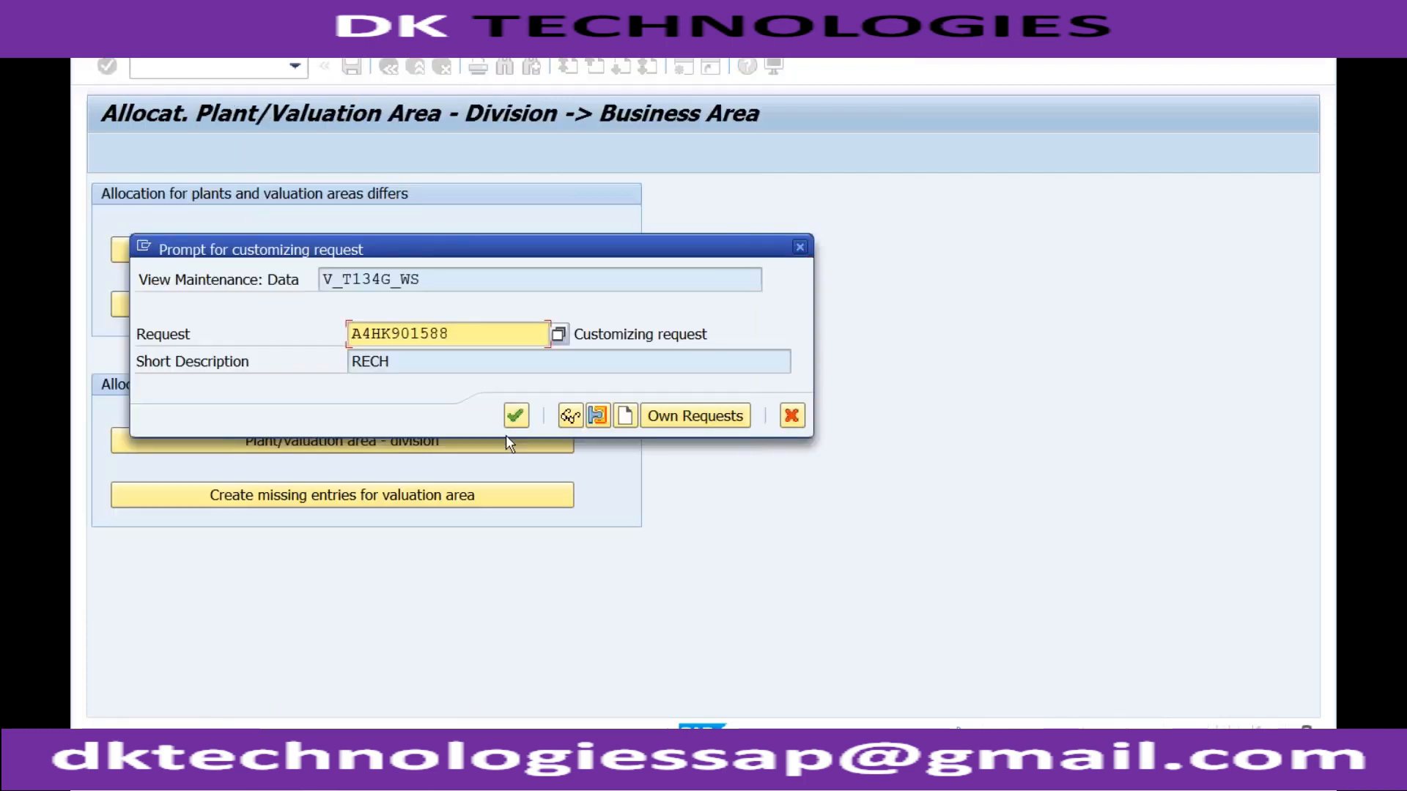
pyautogui.click(516, 416)
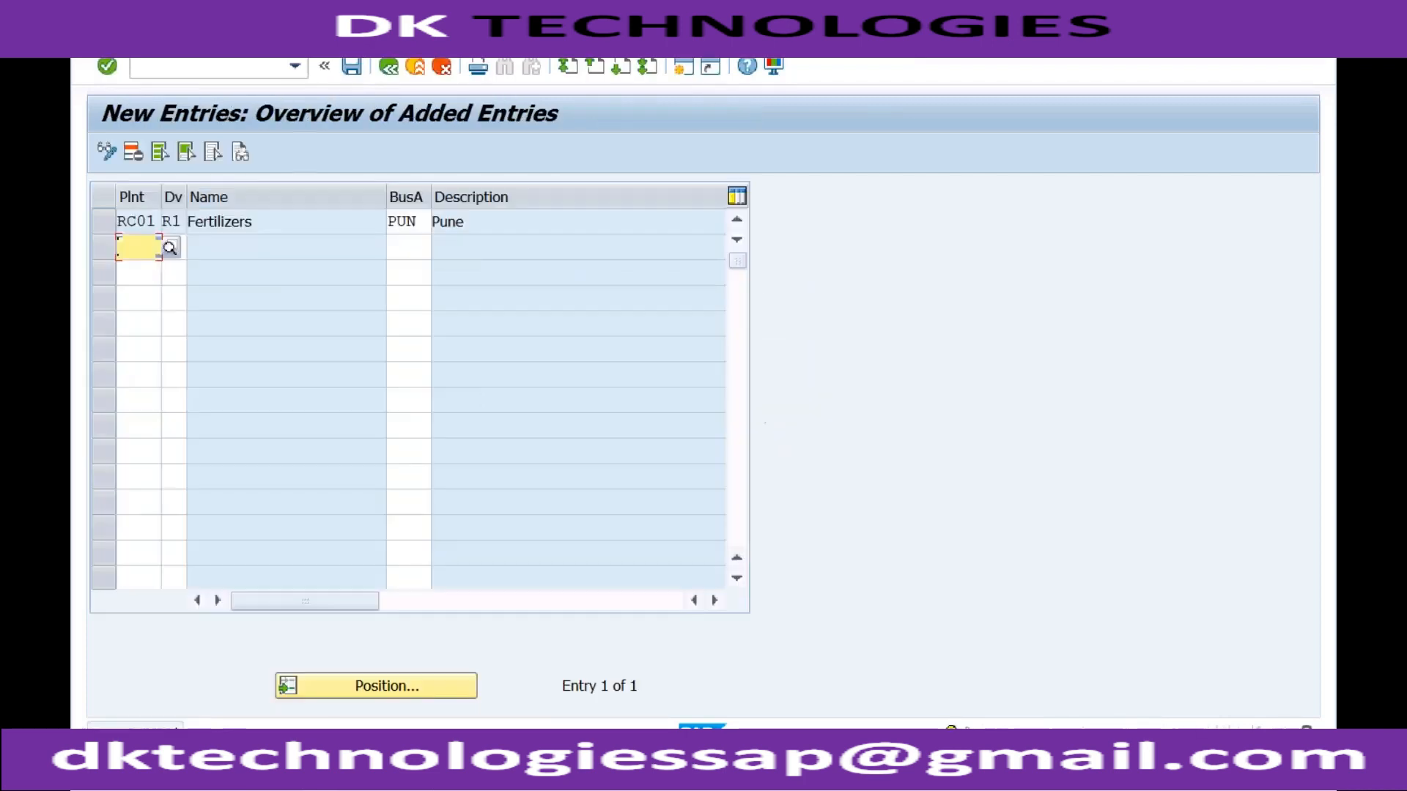
# - Examine the plant, business area and description of the saved RC01 entry, and return to the business area determination overview
pyautogui.click(146, 223)
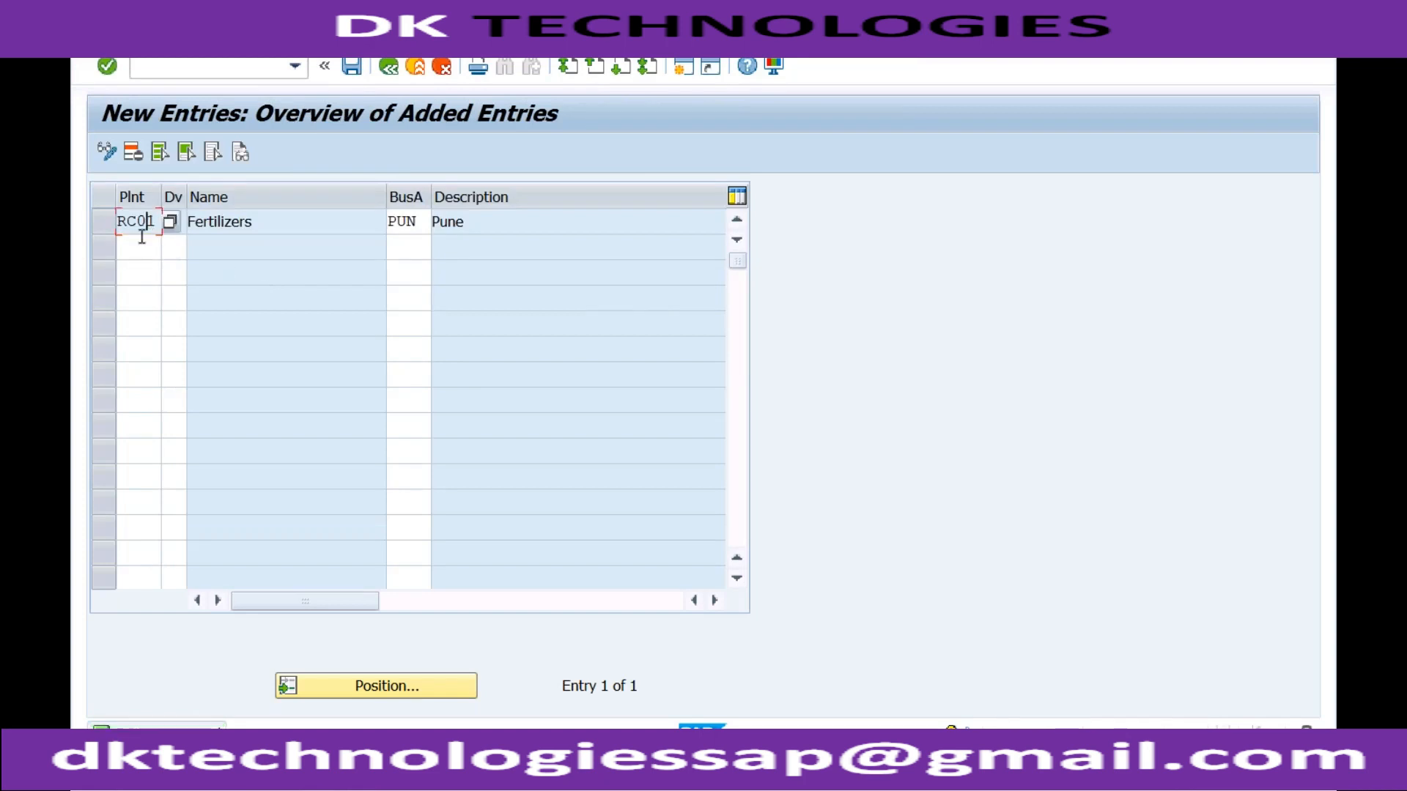
pyautogui.click(418, 222)
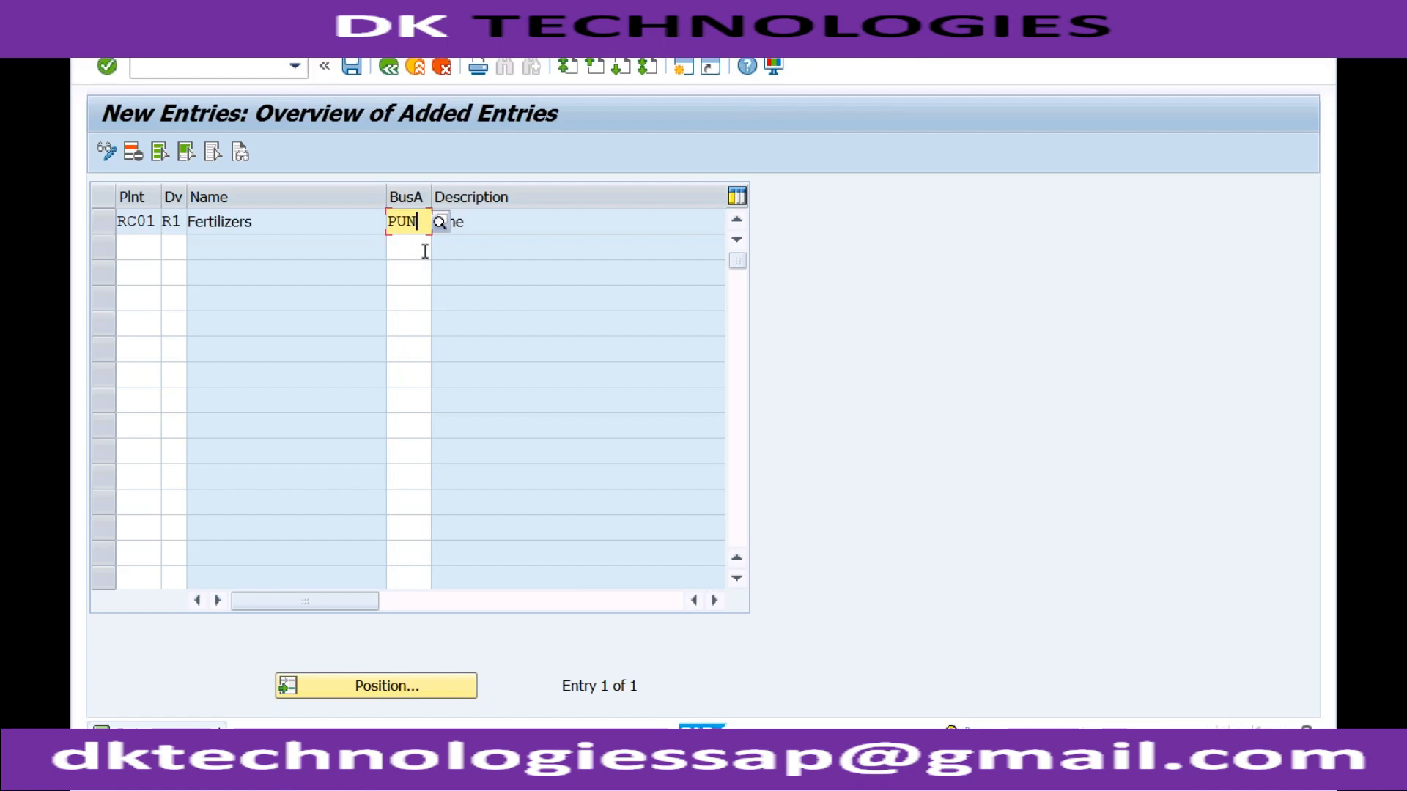
pyautogui.click(484, 223)
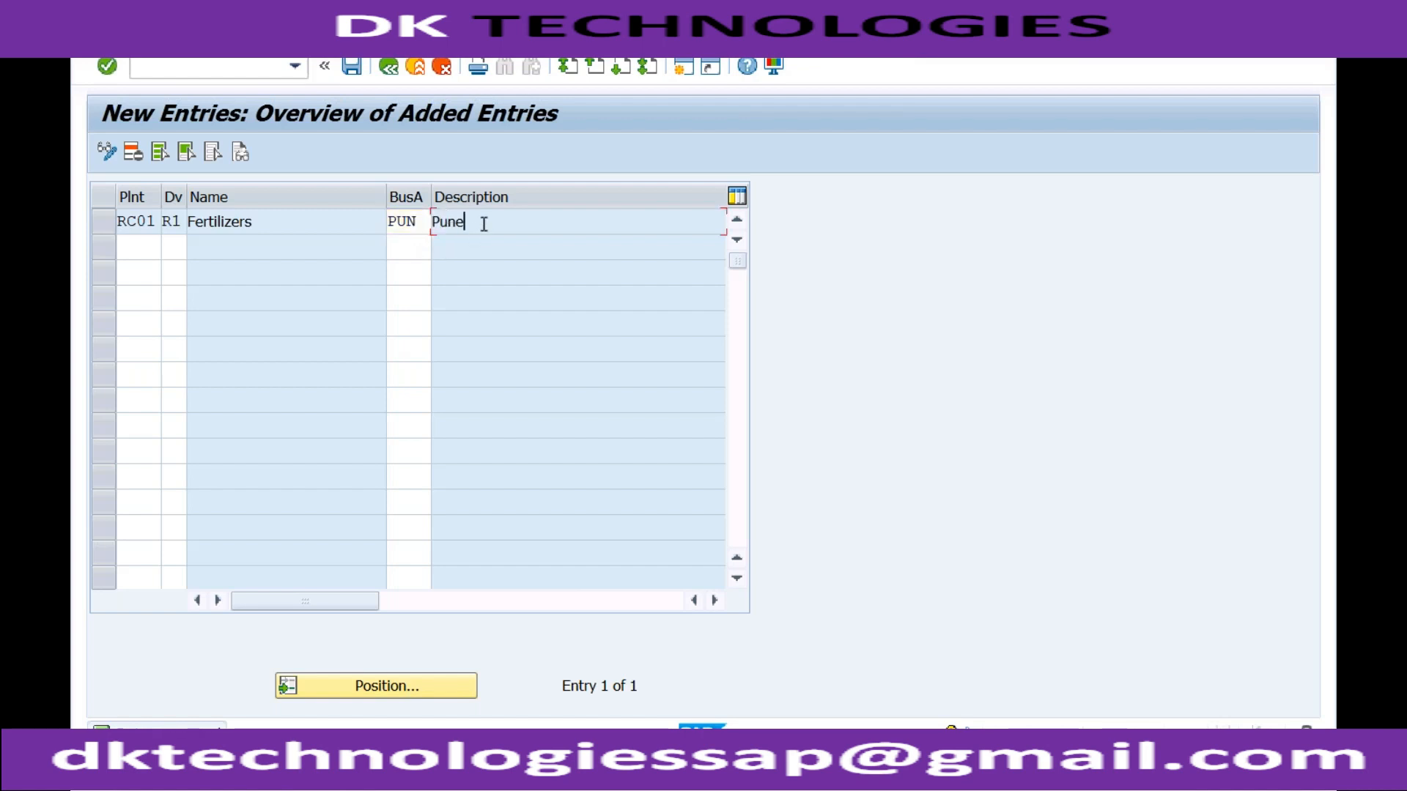
pyautogui.click(394, 72)
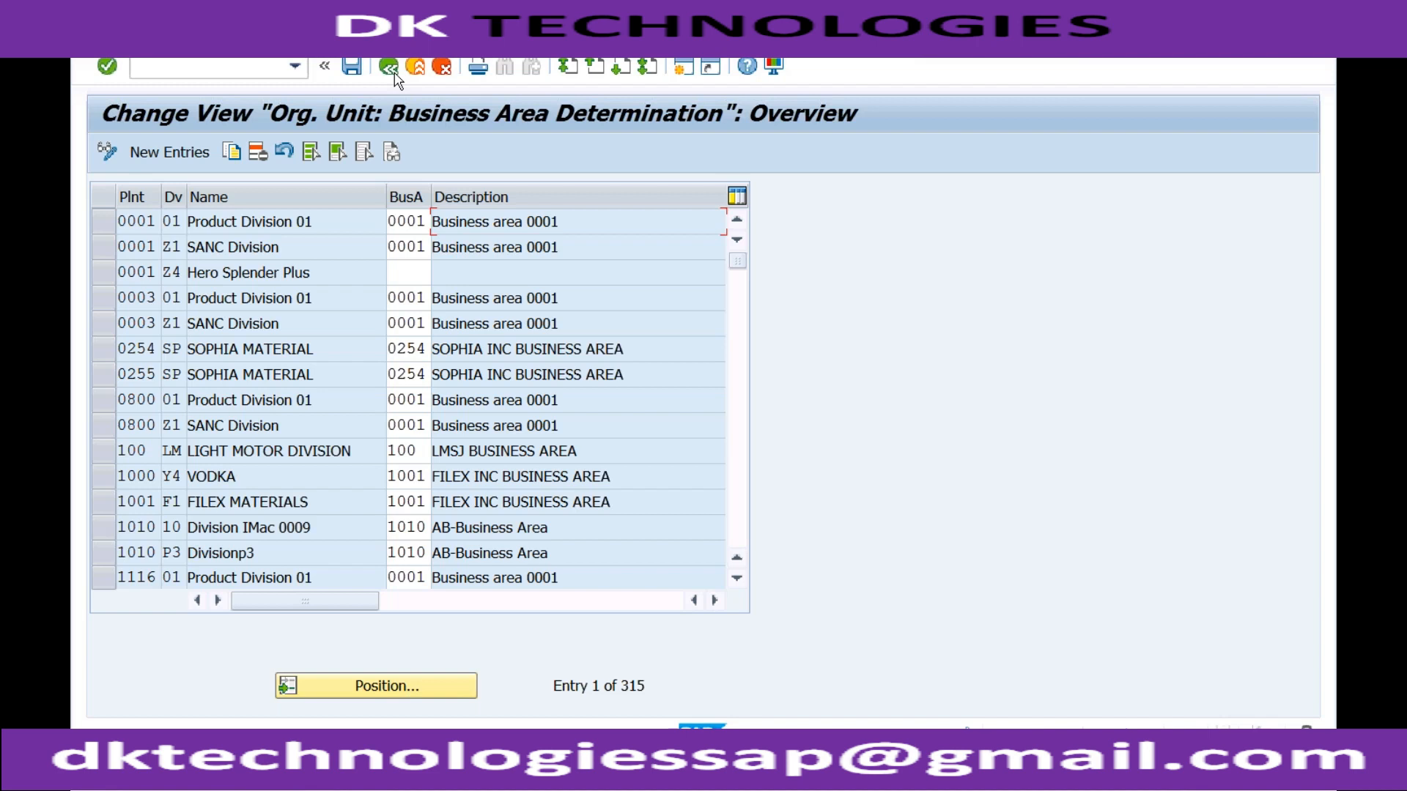
# - Examine the first row's business area, plant and division in the overview, and go back to the implementation guide structure
pyautogui.click(405, 220)
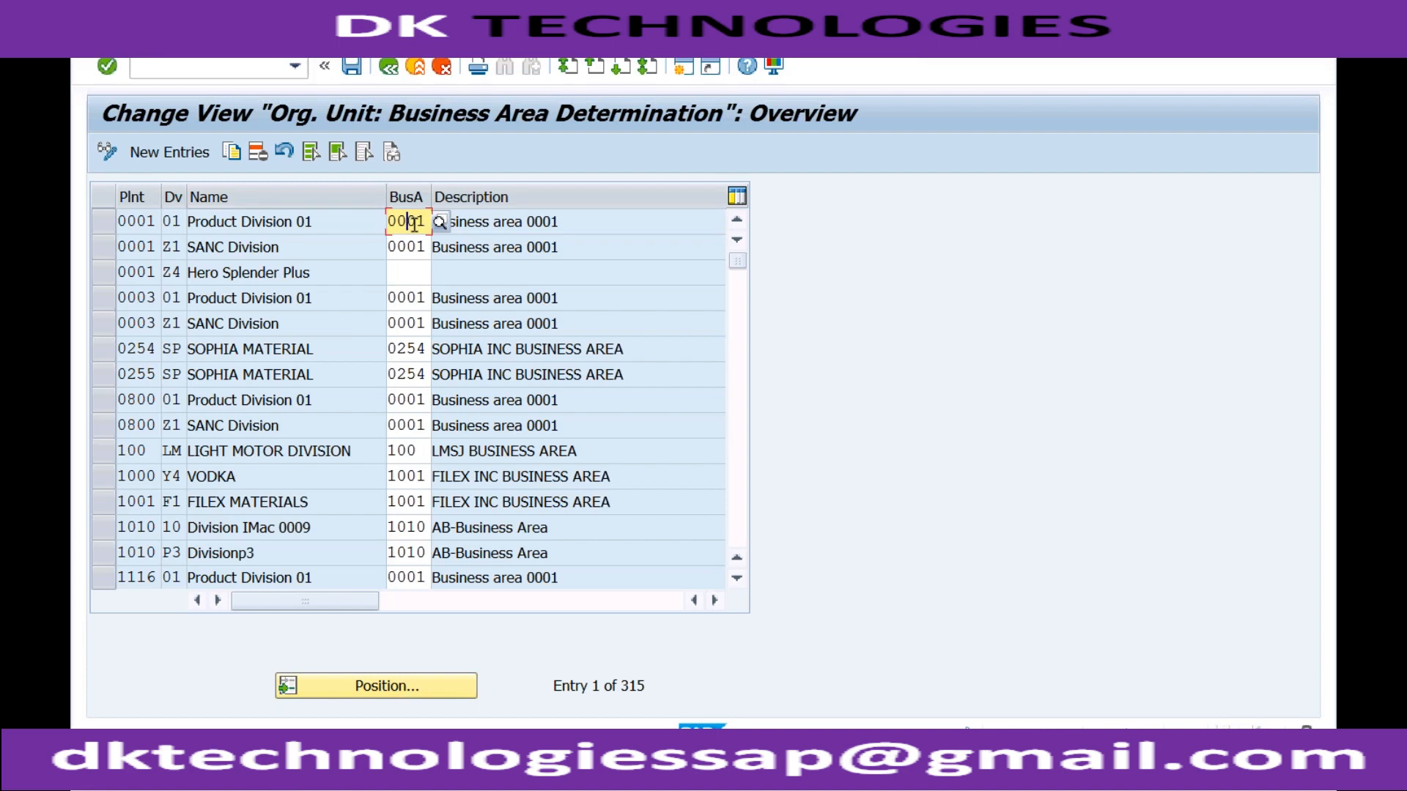
pyautogui.click(414, 225)
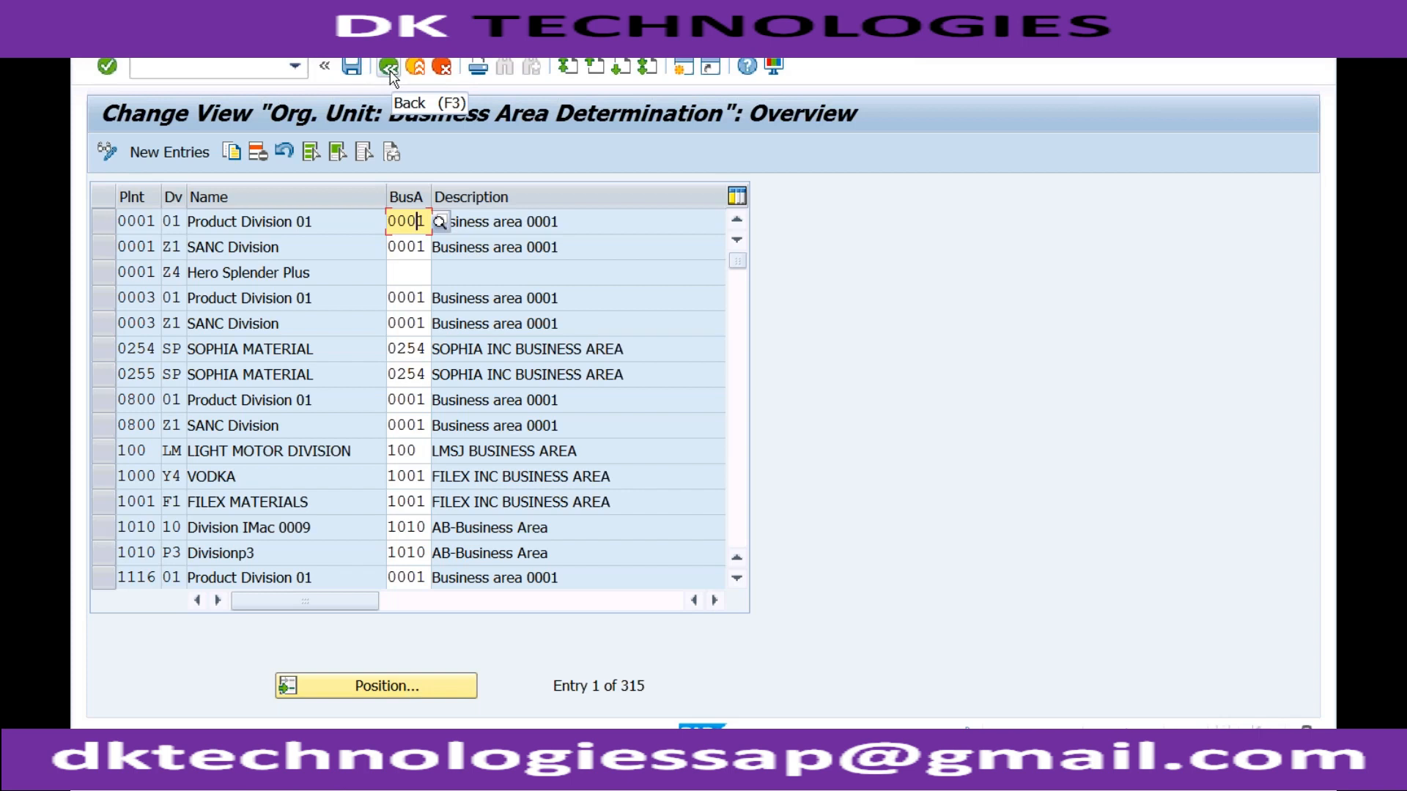
pyautogui.click(149, 221)
pyautogui.press('Tab')
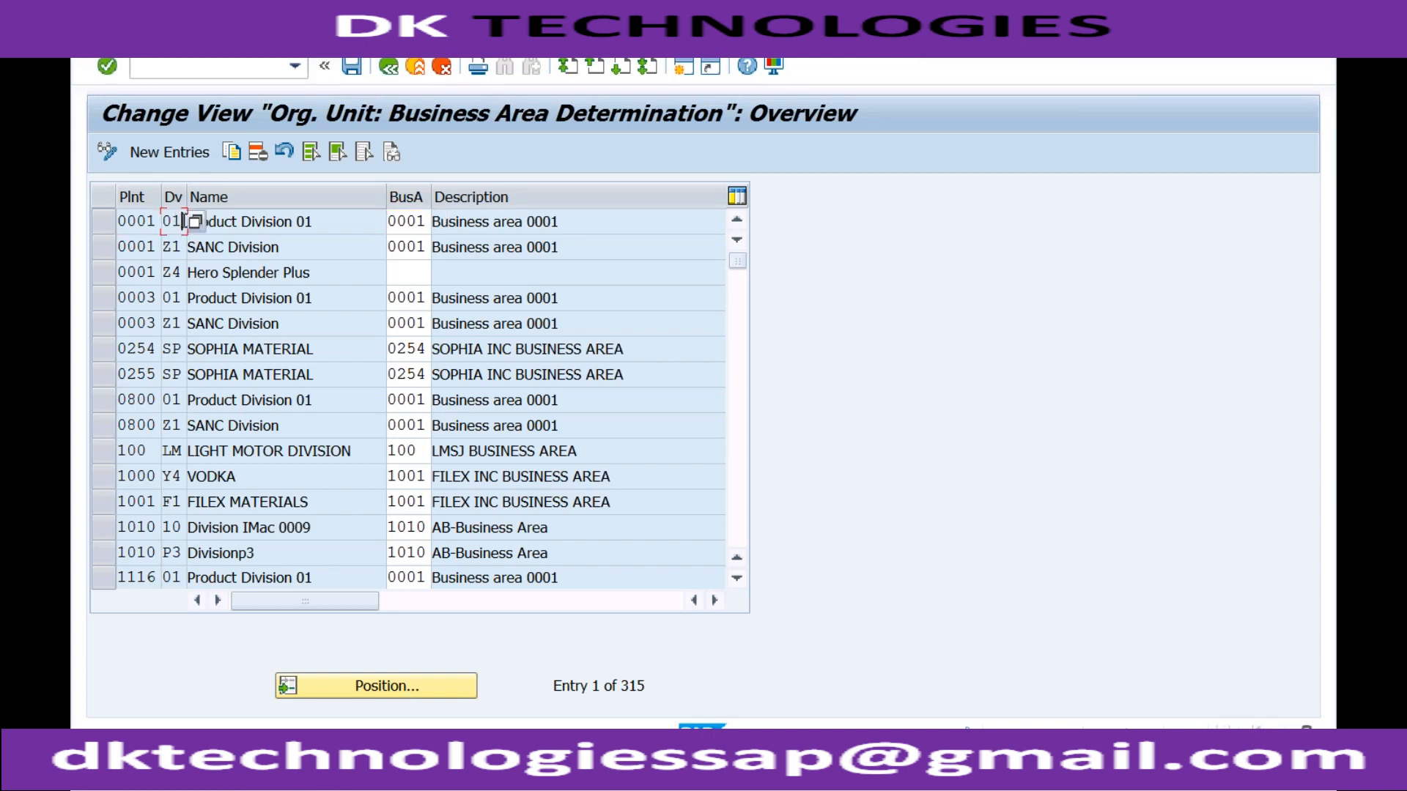
pyautogui.click(388, 68)
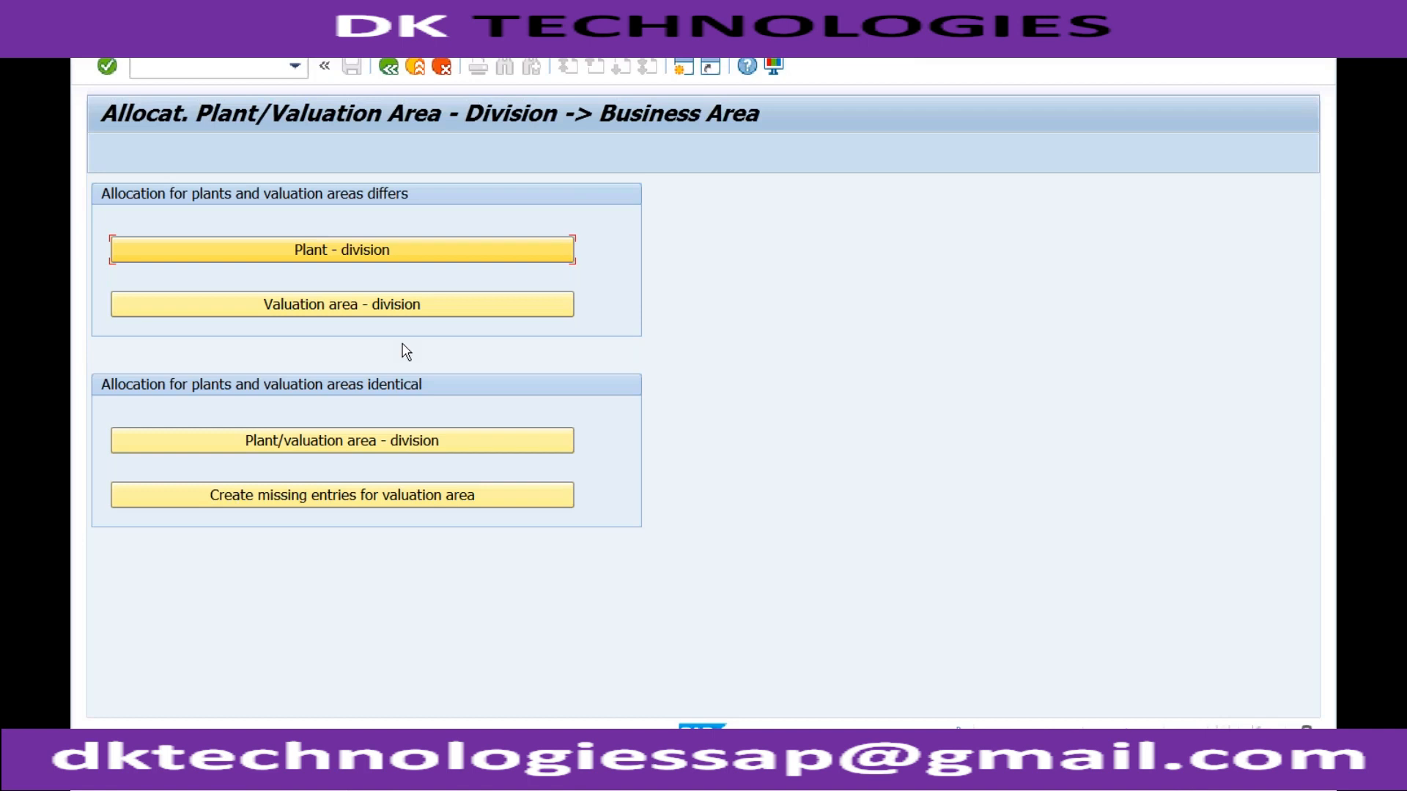
pyautogui.click(396, 70)
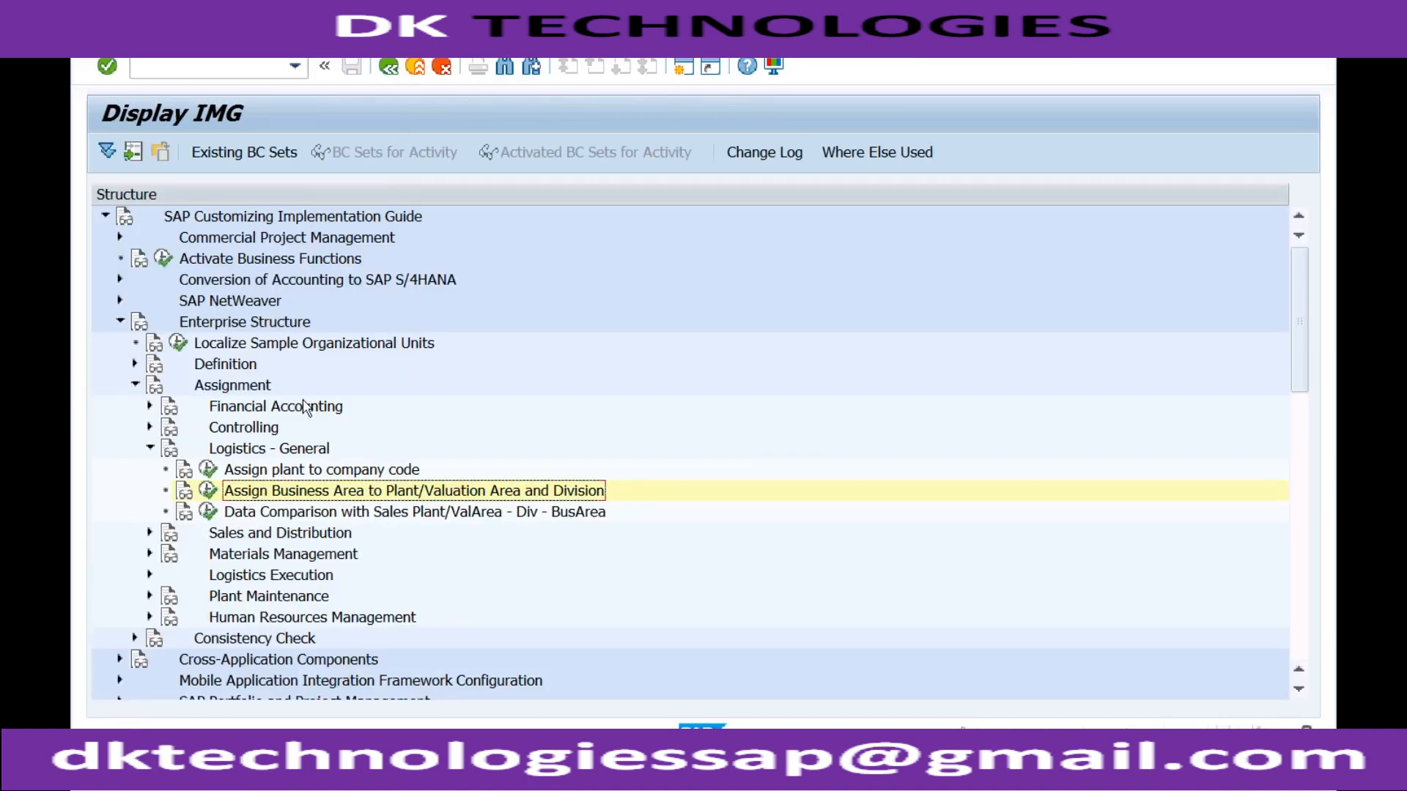
# - Collapse the Logistics - General, Assignment and Enterprise Structure nodes, and leave customizing for the SAP Easy Access screen
pyautogui.click(150, 448)
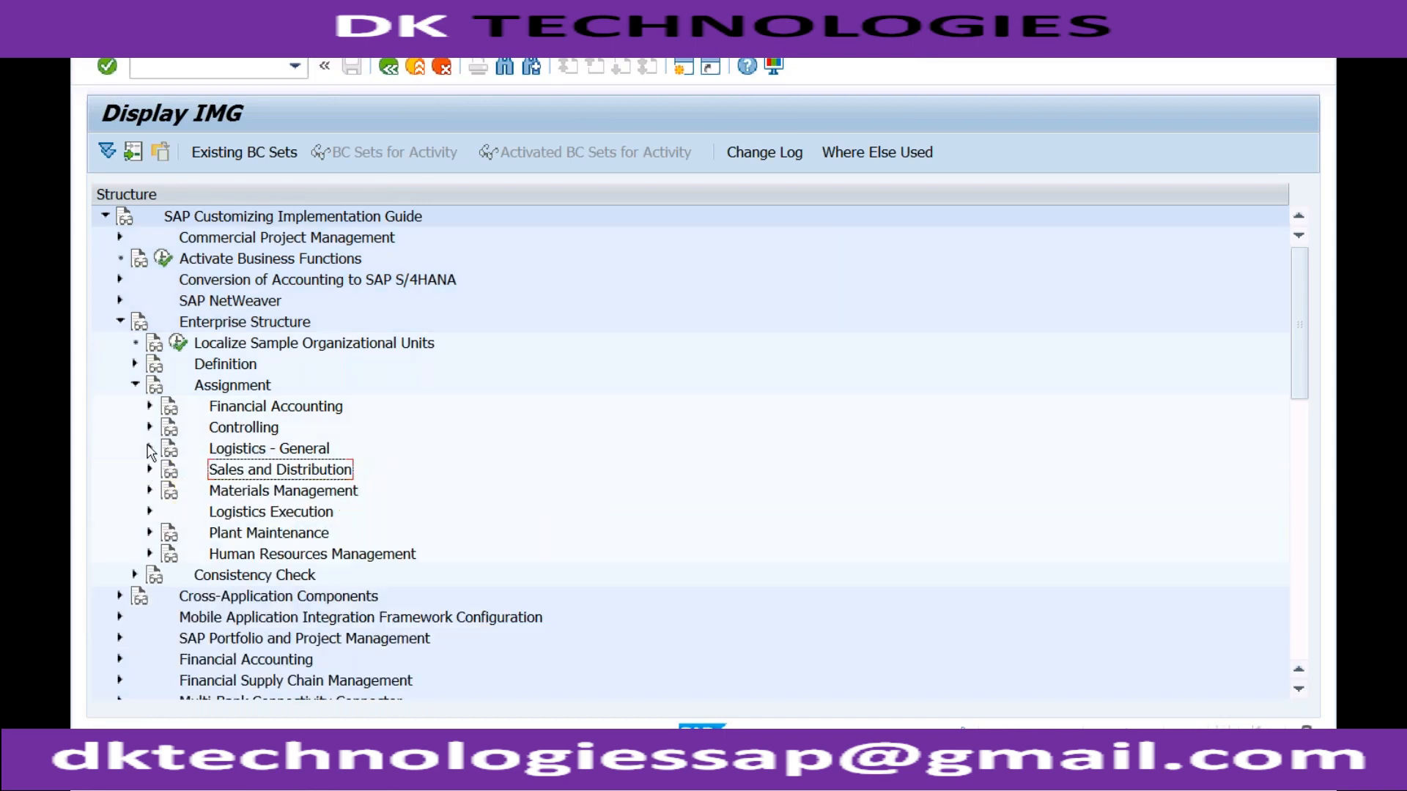
pyautogui.click(135, 385)
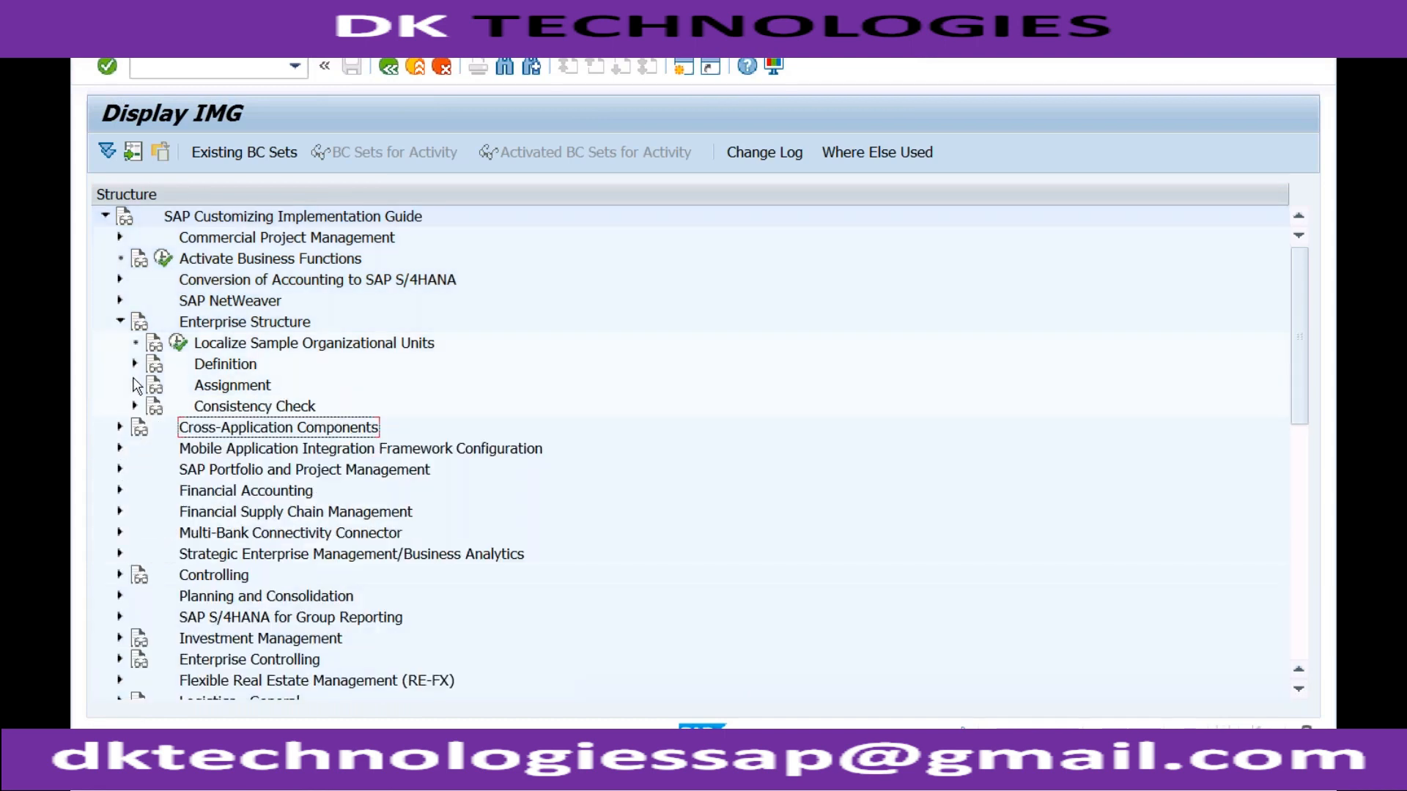
pyautogui.click(122, 328)
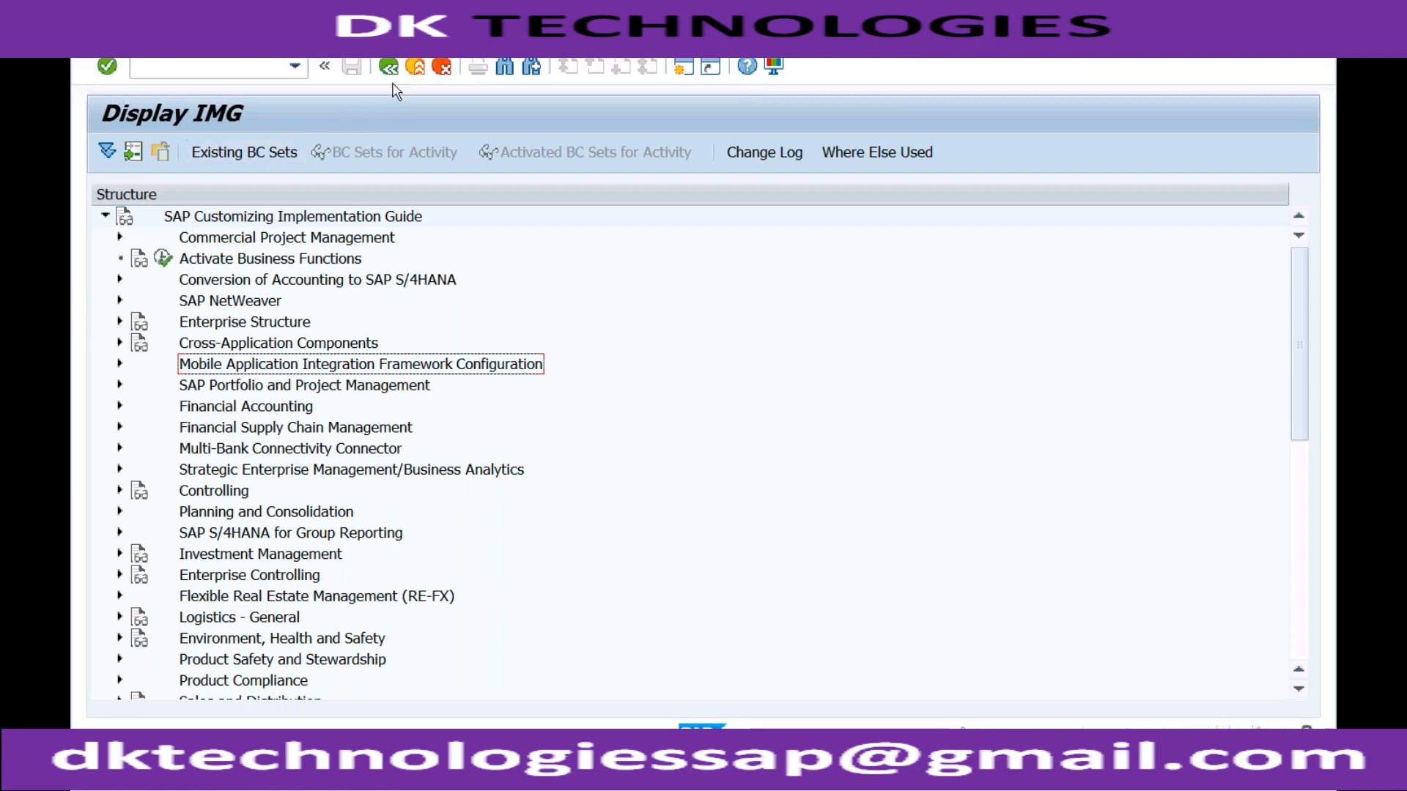
pyautogui.click(414, 67)
pyautogui.click(414, 68)
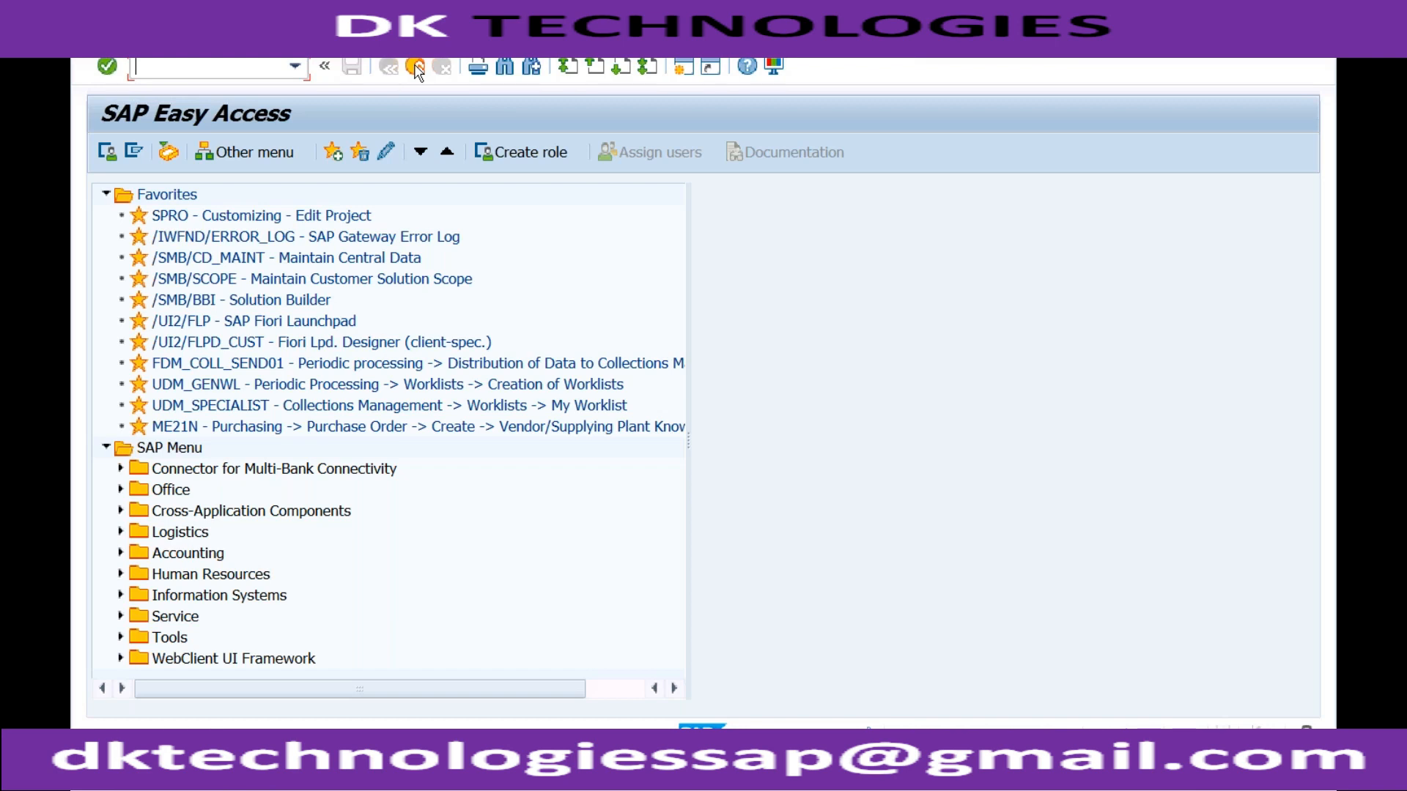
# - Run transaction spro and display the SAP reference implementation guide
pyautogui.write('spro')
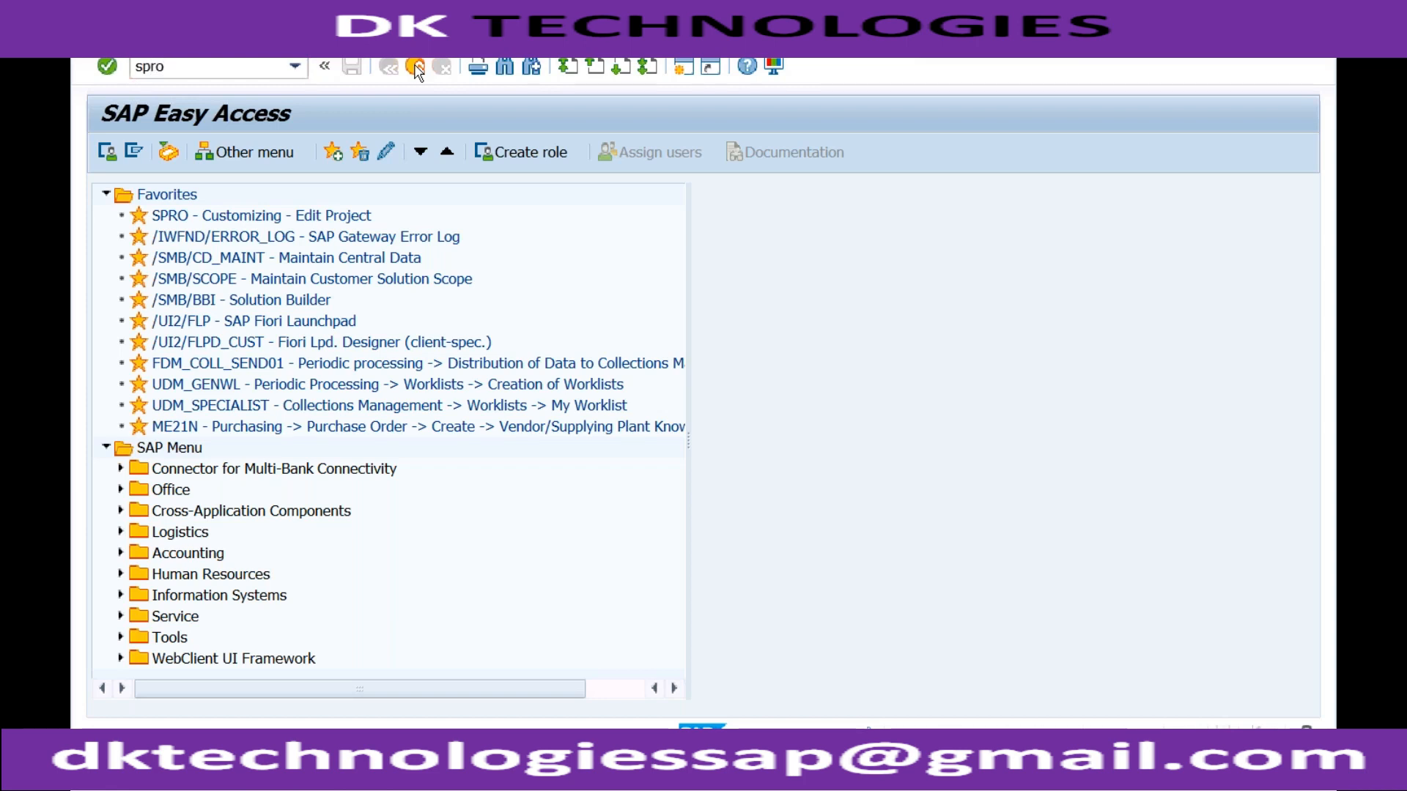
pyautogui.press('Return')
pyautogui.click(184, 161)
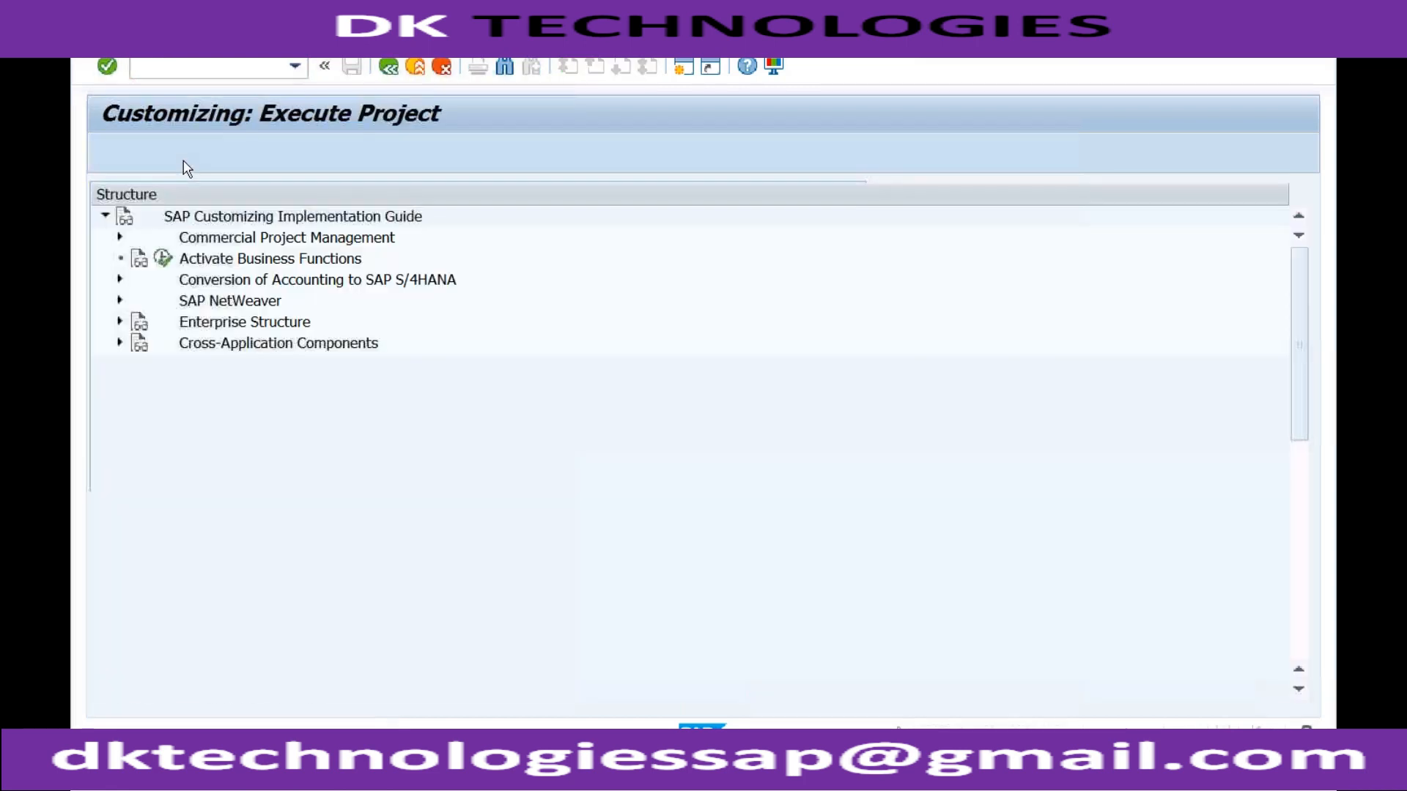
# - Expand Enterprise Structure, Definition and Logistics Execution in the guide, and select the activity "Define, copy, delete, check shipping point"
pyautogui.click(120, 323)
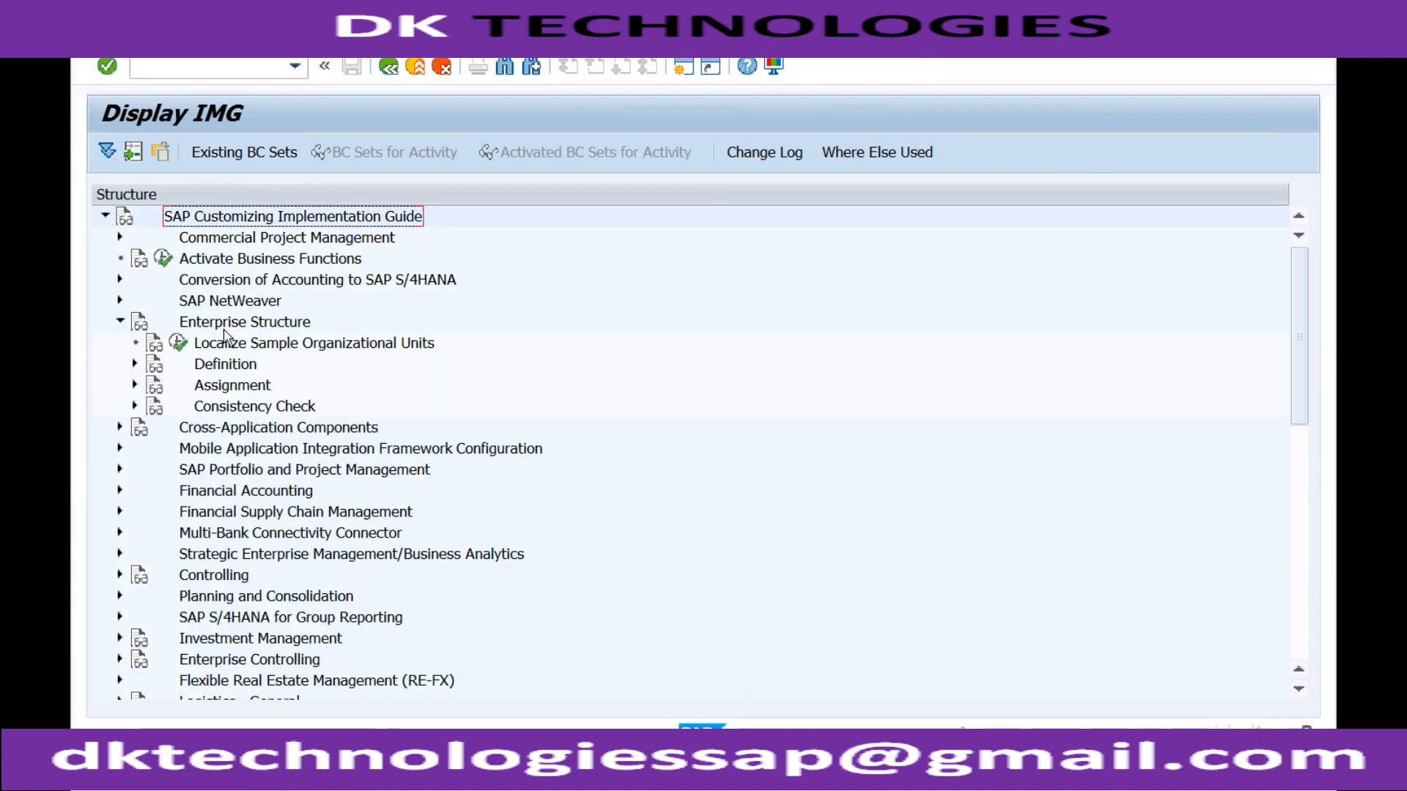
pyautogui.click(136, 365)
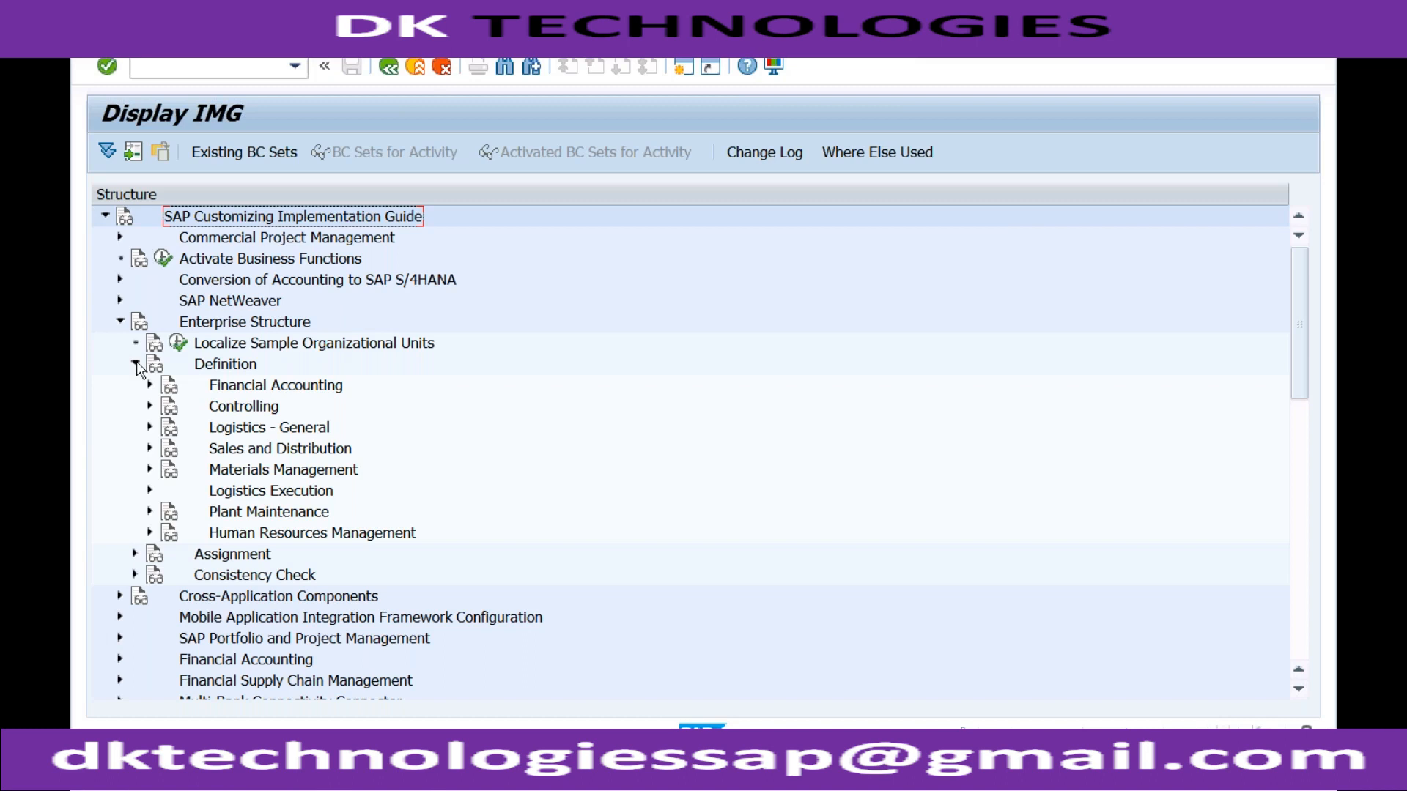
pyautogui.click(225, 365)
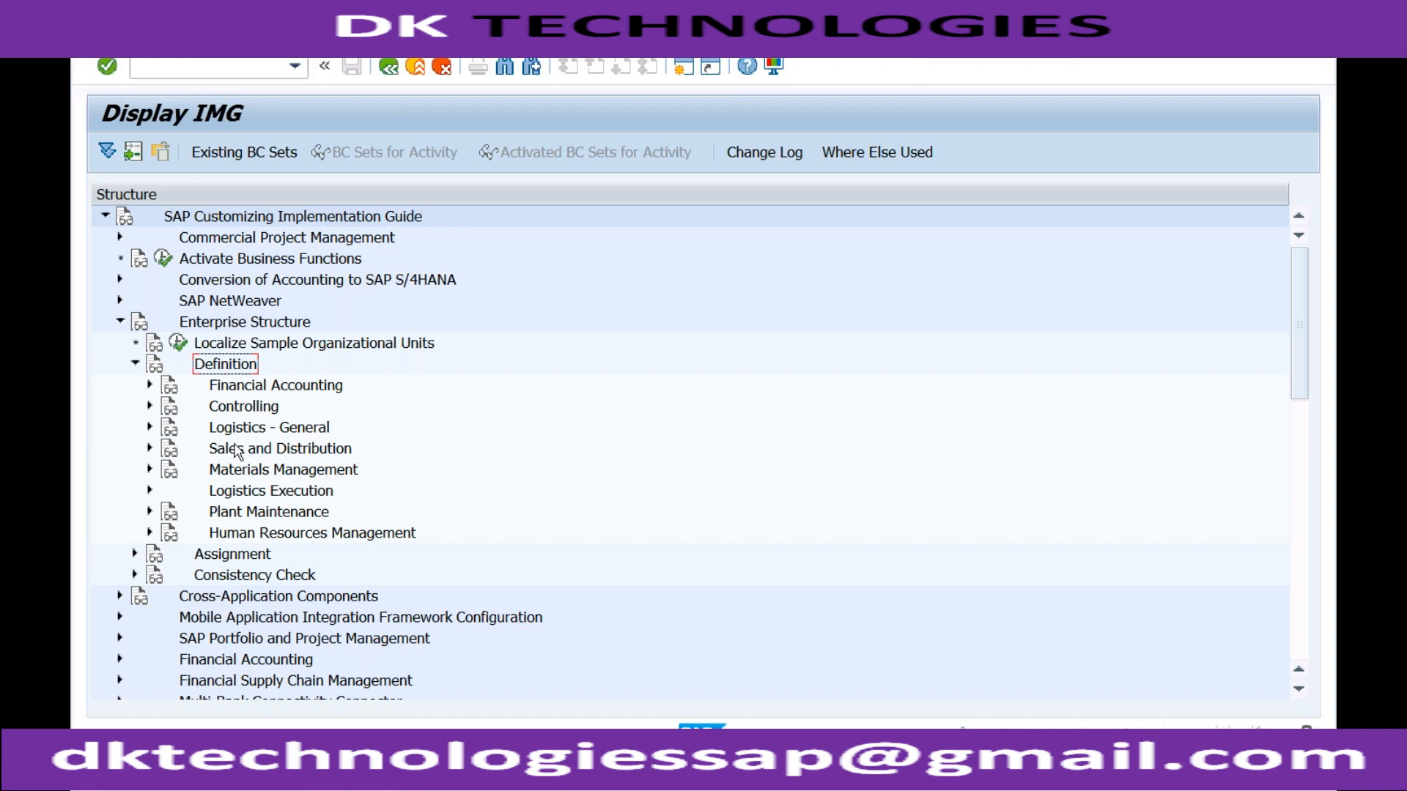
pyautogui.click(241, 496)
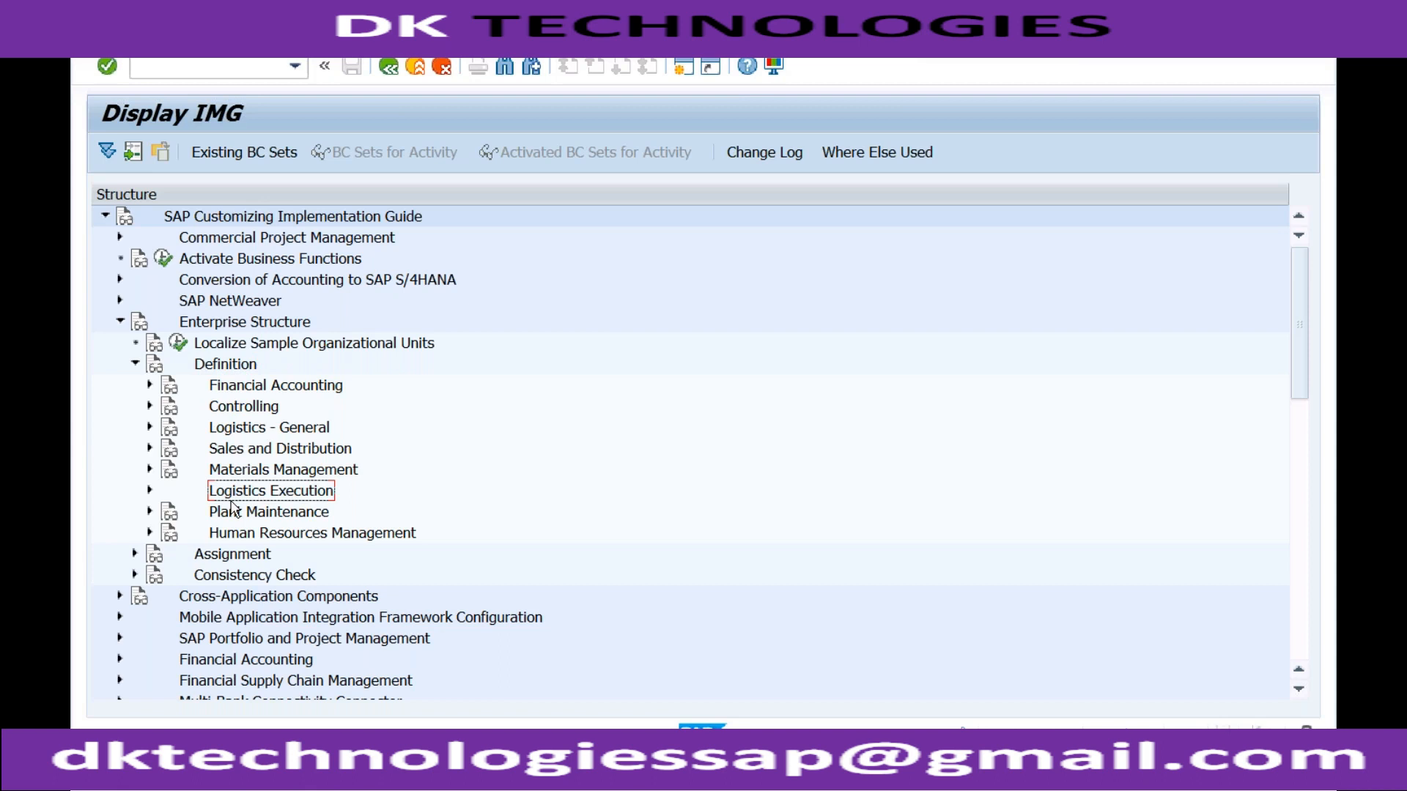
pyautogui.click(231, 451)
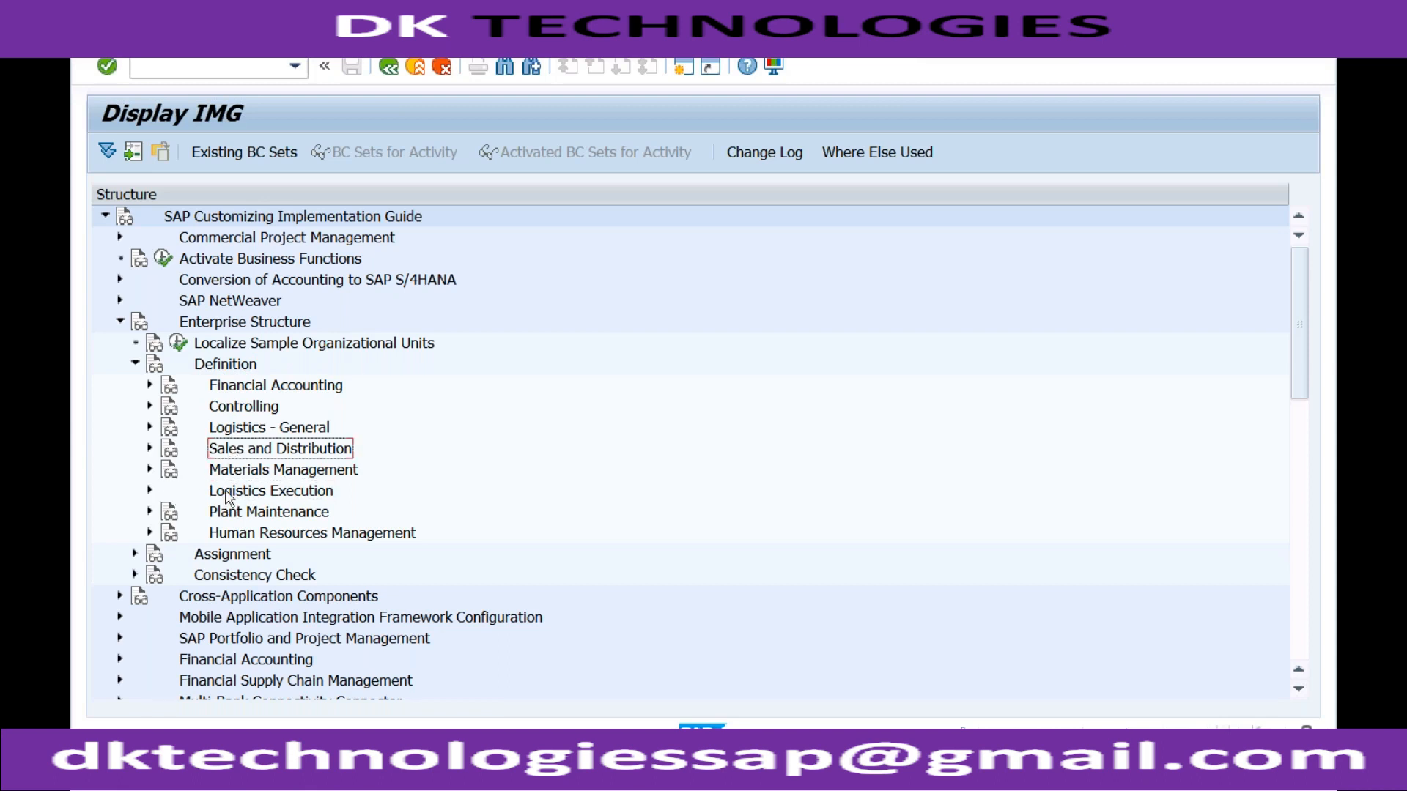
pyautogui.click(150, 491)
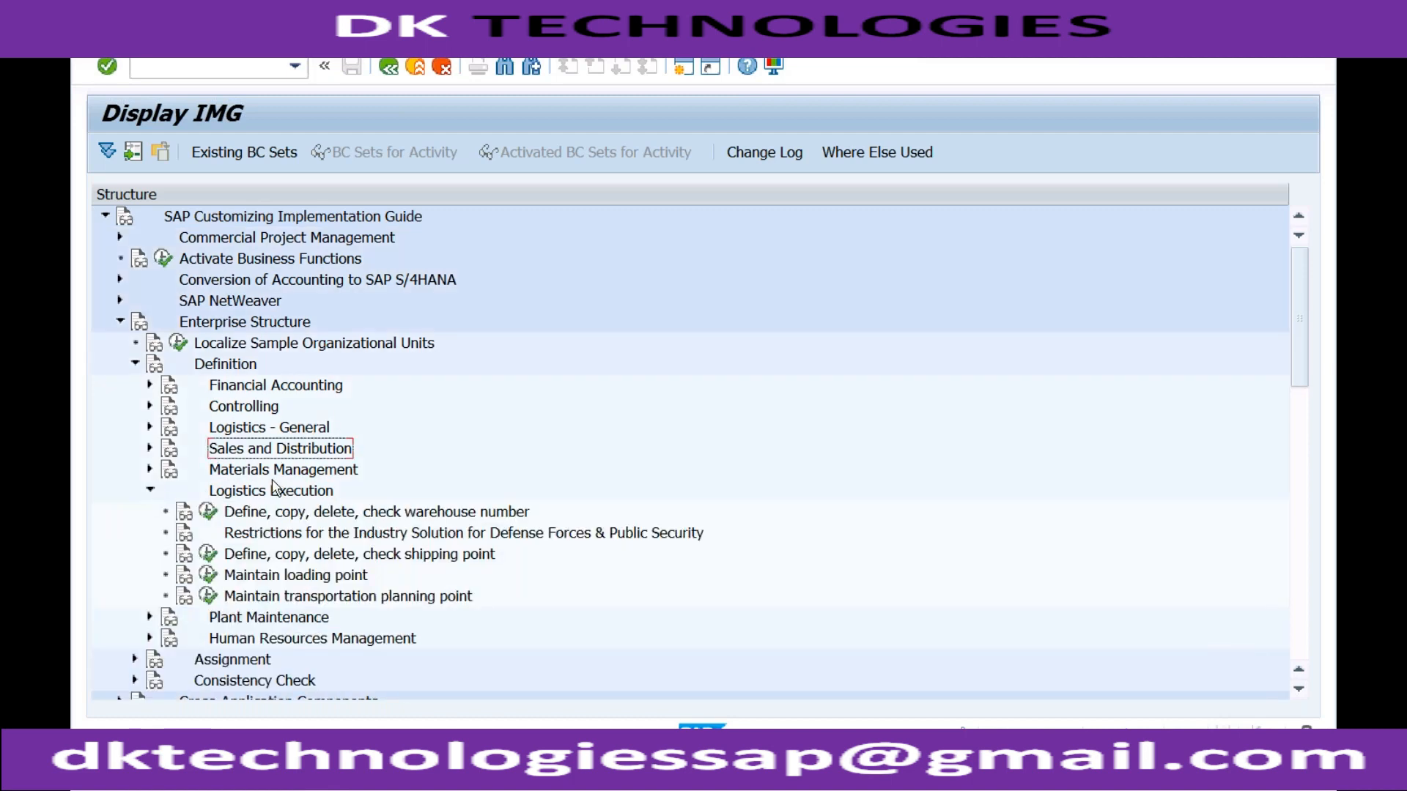
pyautogui.click(351, 560)
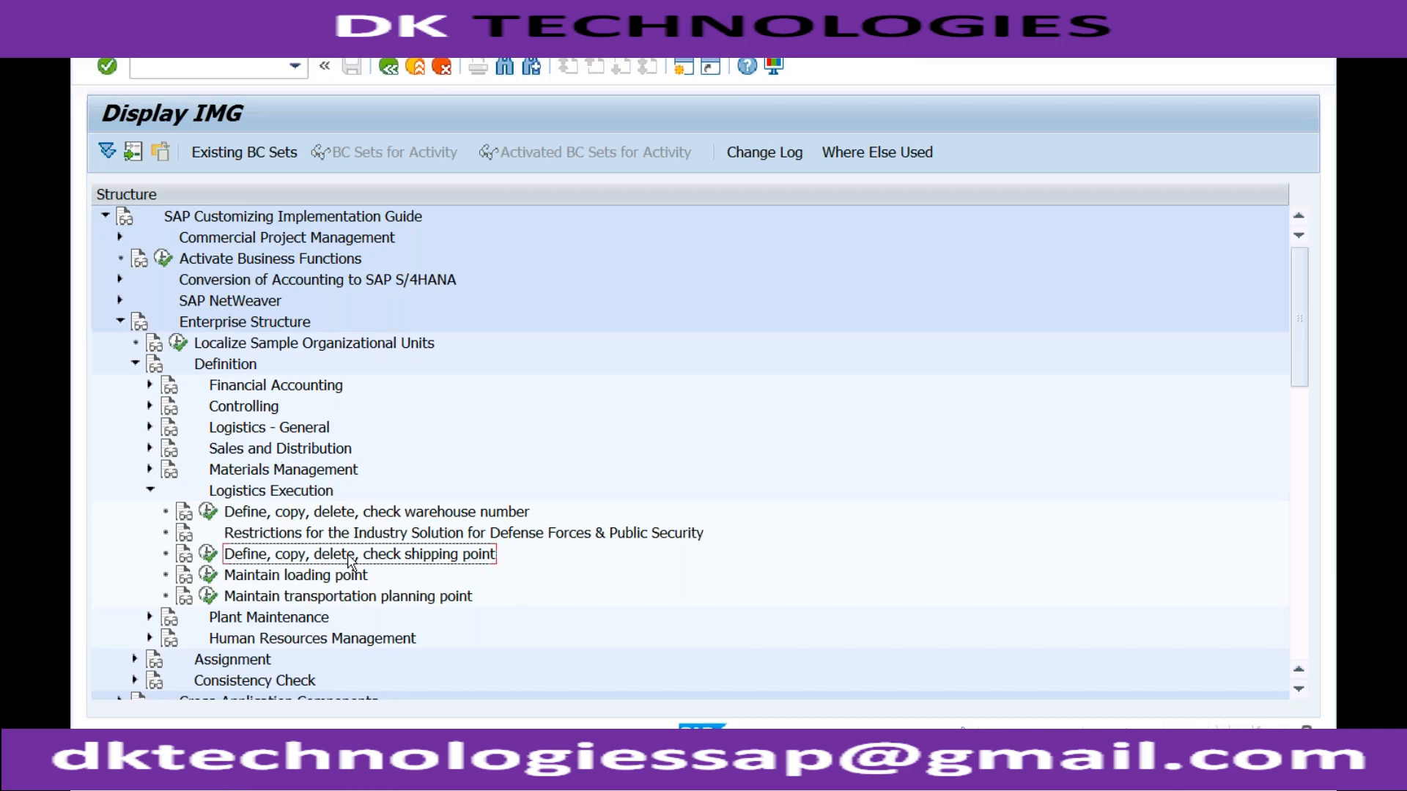